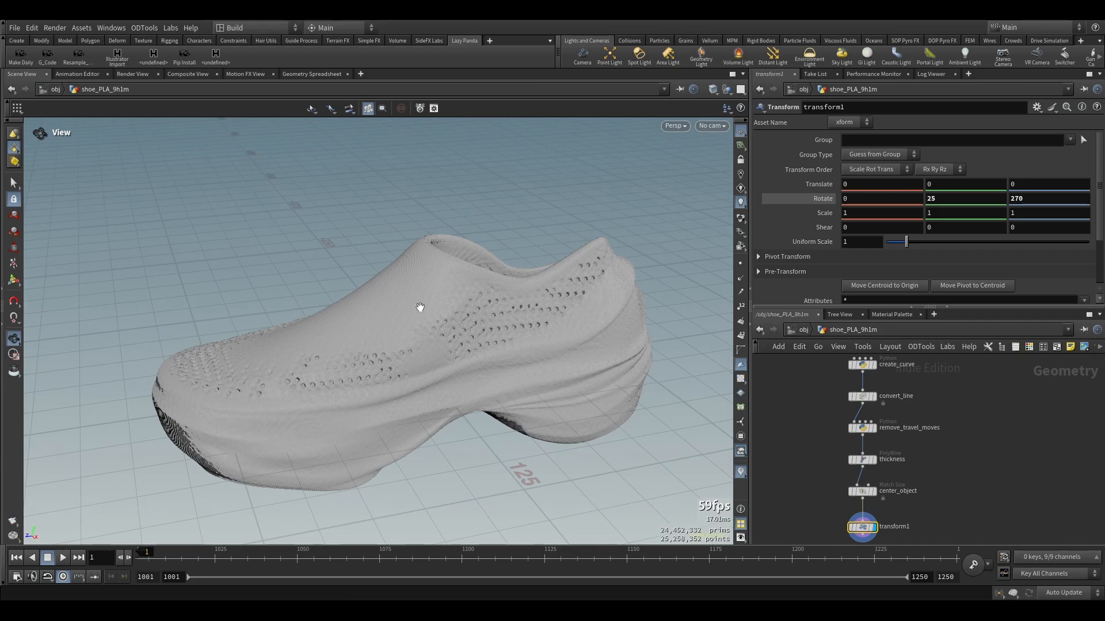
Examine the shoe toolpath geometry from the side, from above and close up
left_click_drag(419, 308, 429, 225)
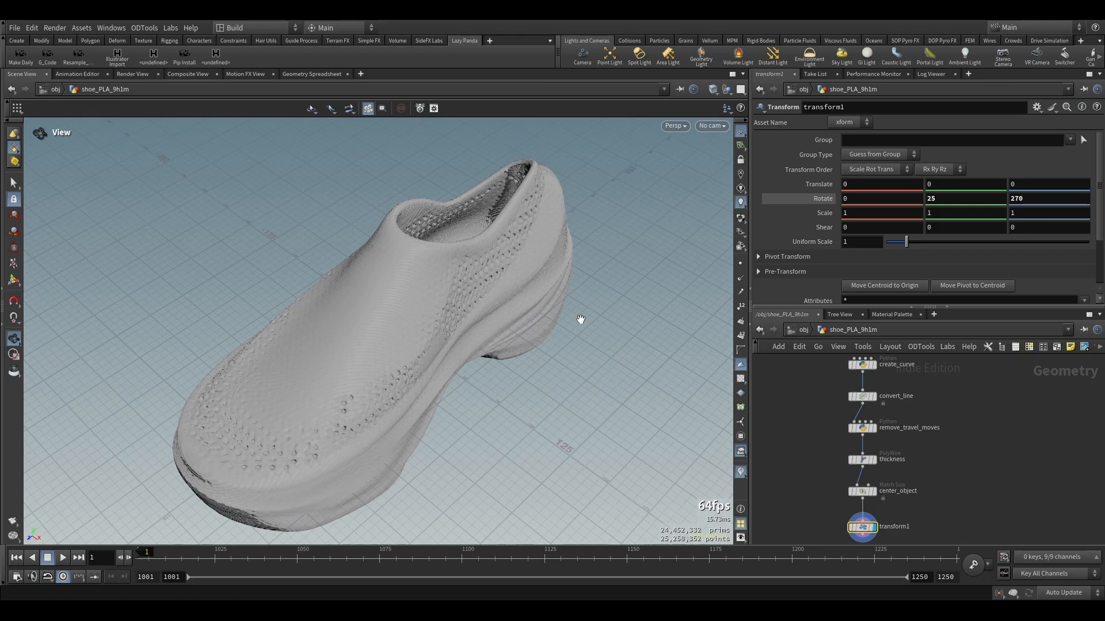
left_click_drag(581, 319, 456, 343)
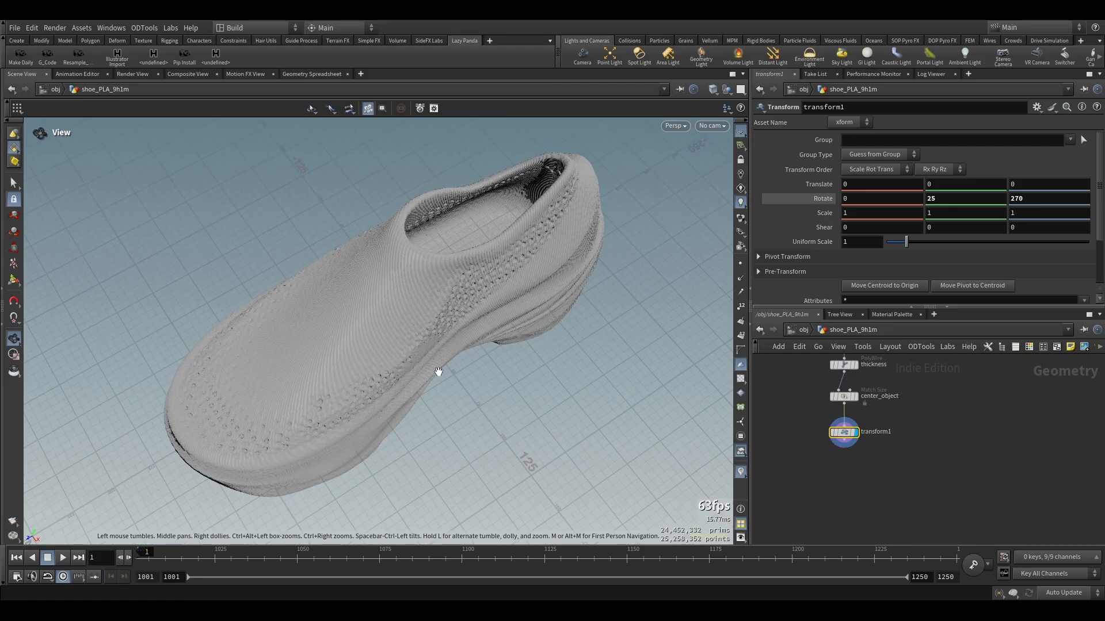
scroll(412, 327, "up", 10)
left_click_drag(410, 332, 512, 247)
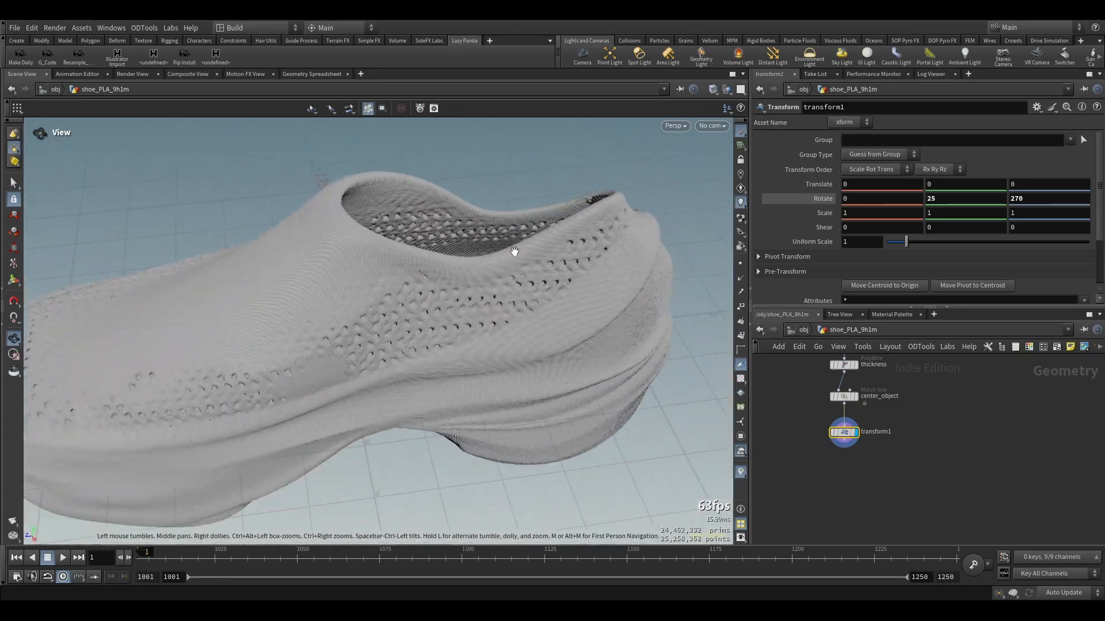
left_click_drag(247, 428, 360, 380)
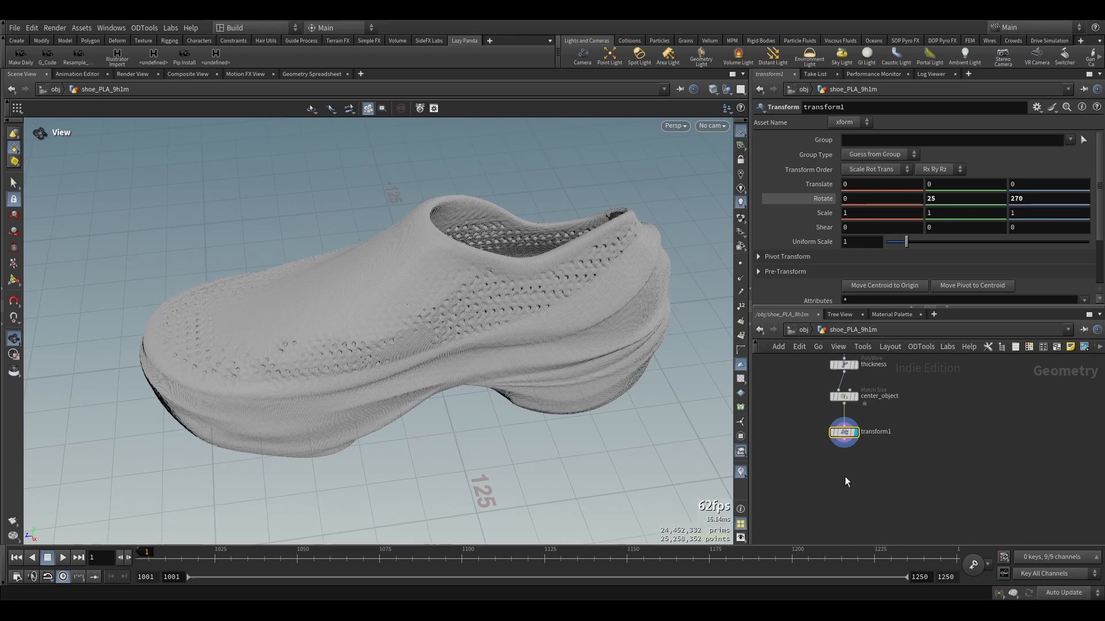
Delete the shoe_PLA_9h1m geometry object and choose TestCube.gcode as the G-code file to import
key("u")
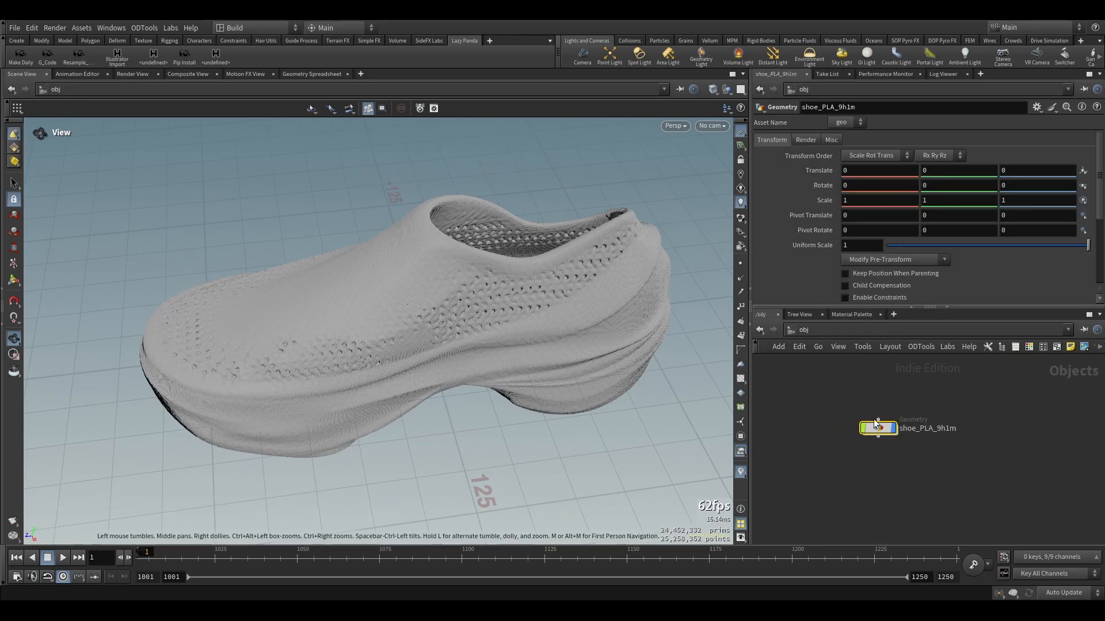
left_click(875, 424)
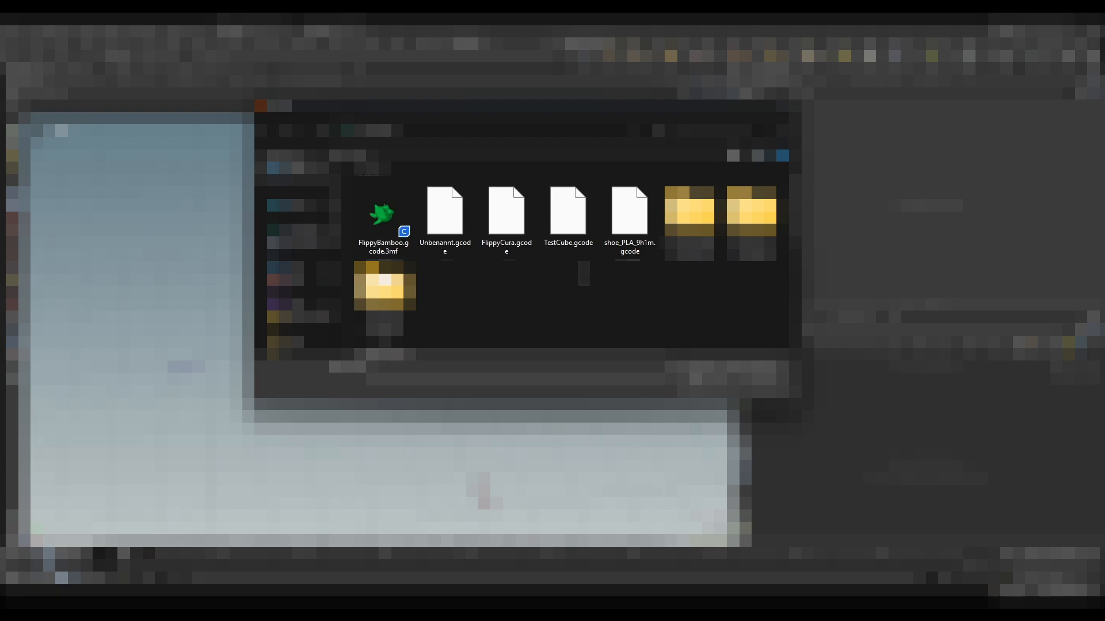
double_click(587, 249)
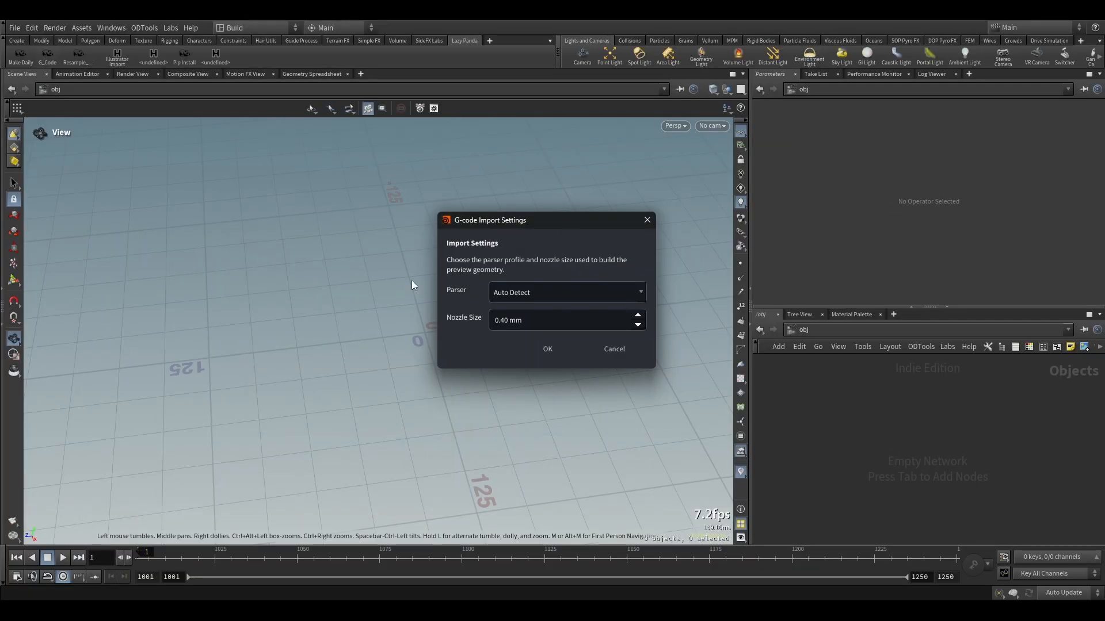
Import TestCube.gcode using the Cura parser profile
left_click_drag(564, 225, 441, 204)
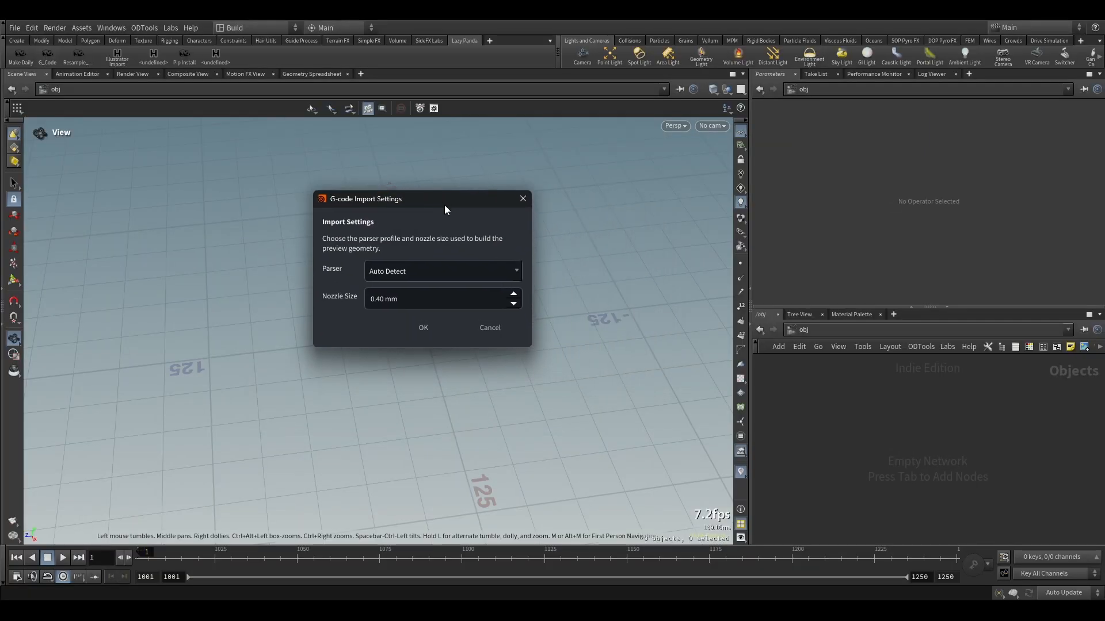
left_click(456, 272)
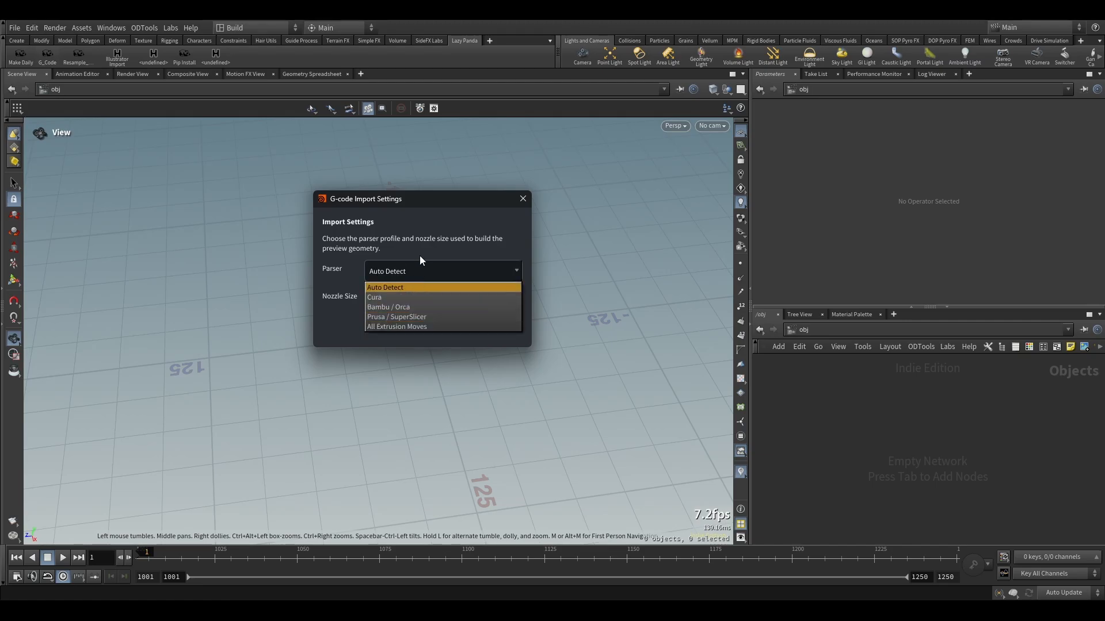
left_click(415, 297)
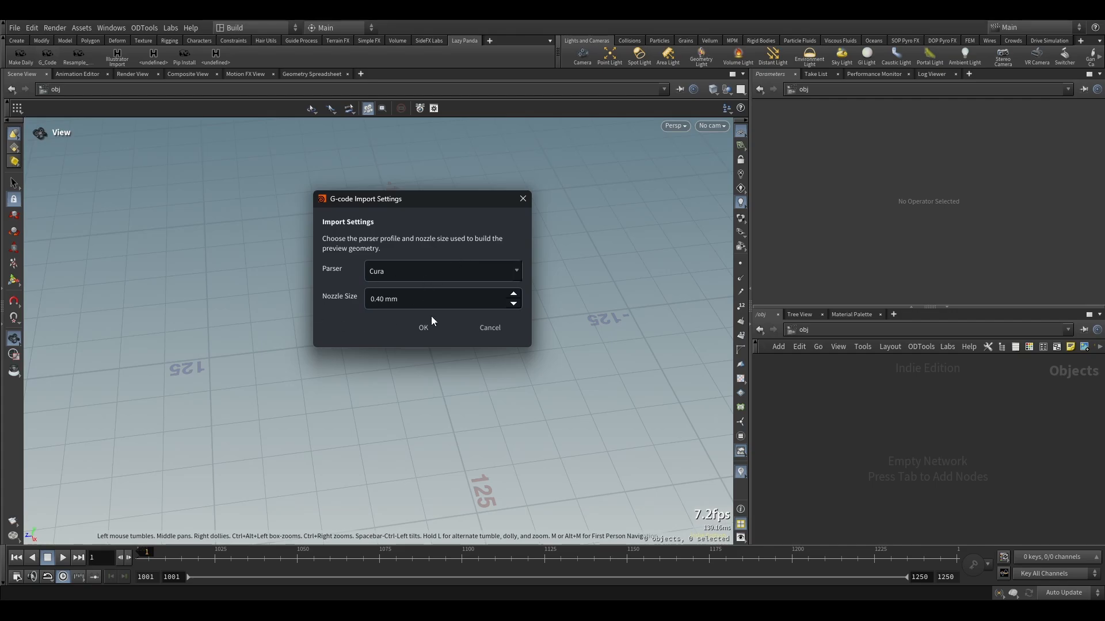
left_click(512, 303)
left_click(423, 328)
Set the Divisions of the thickness PolyWire node inside the TestCube object to 6
scroll(433, 327, "up", 5)
left_click_drag(433, 327, 605, 317)
scroll(604, 317, "up", 5)
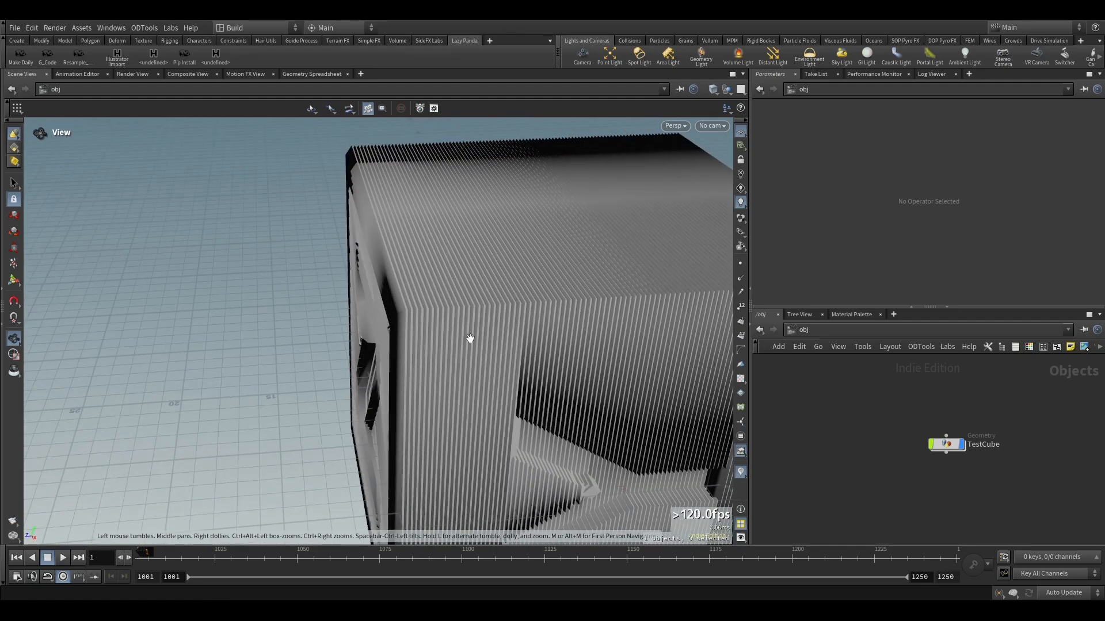
double_click(947, 445)
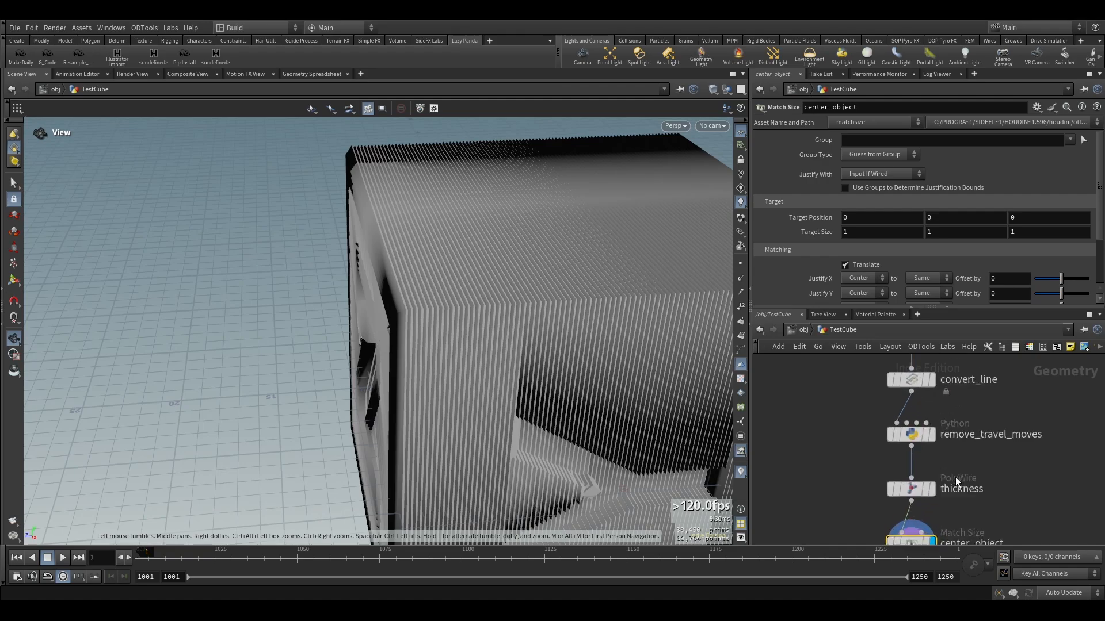
left_click(878, 458)
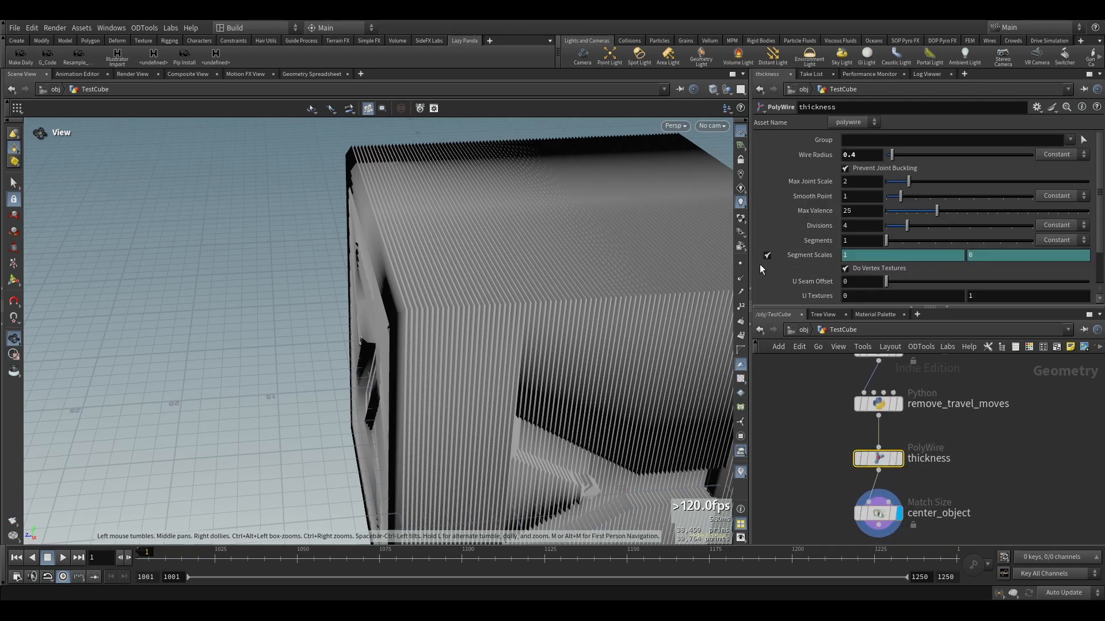
scroll(805, 210, "down", 3)
left_click(858, 185)
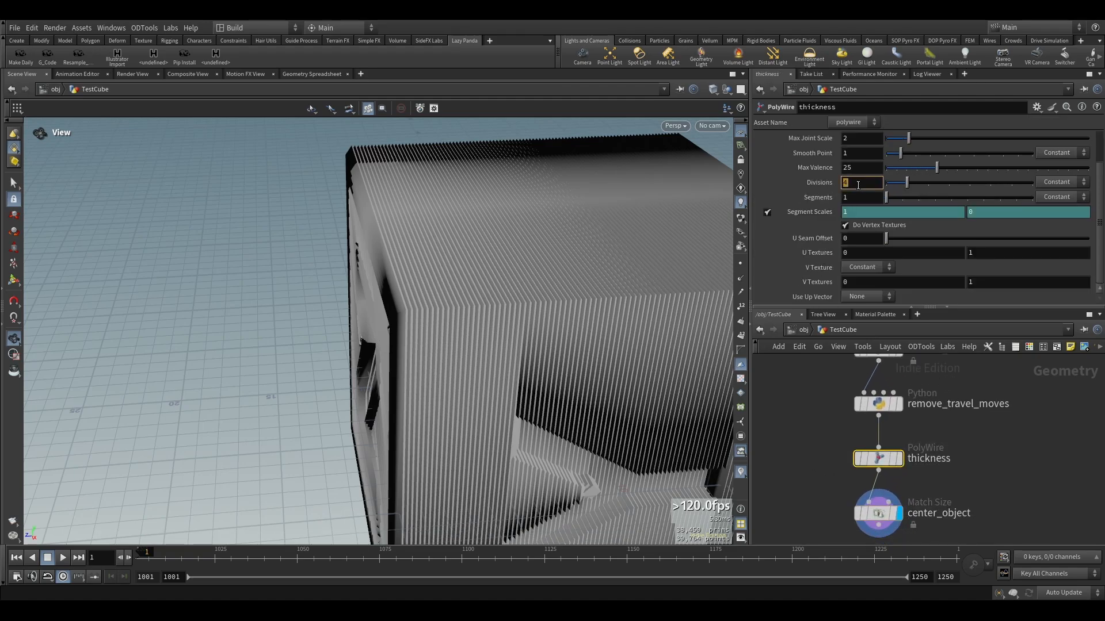
type("6")
key("Return")
Examine the test cube's wire tubes in wireframe and shaded display, including the face with the letter Z
left_click_drag(570, 302, 566, 274)
key("w")
left_click_drag(510, 317, 464, 293)
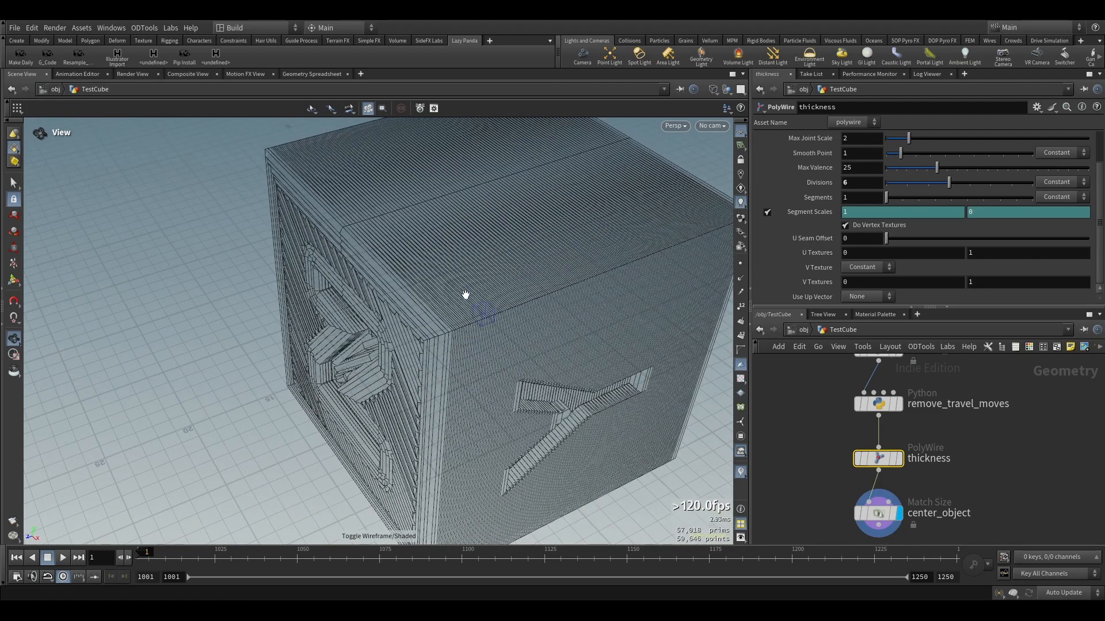
right_click_drag(464, 294, 455, 328)
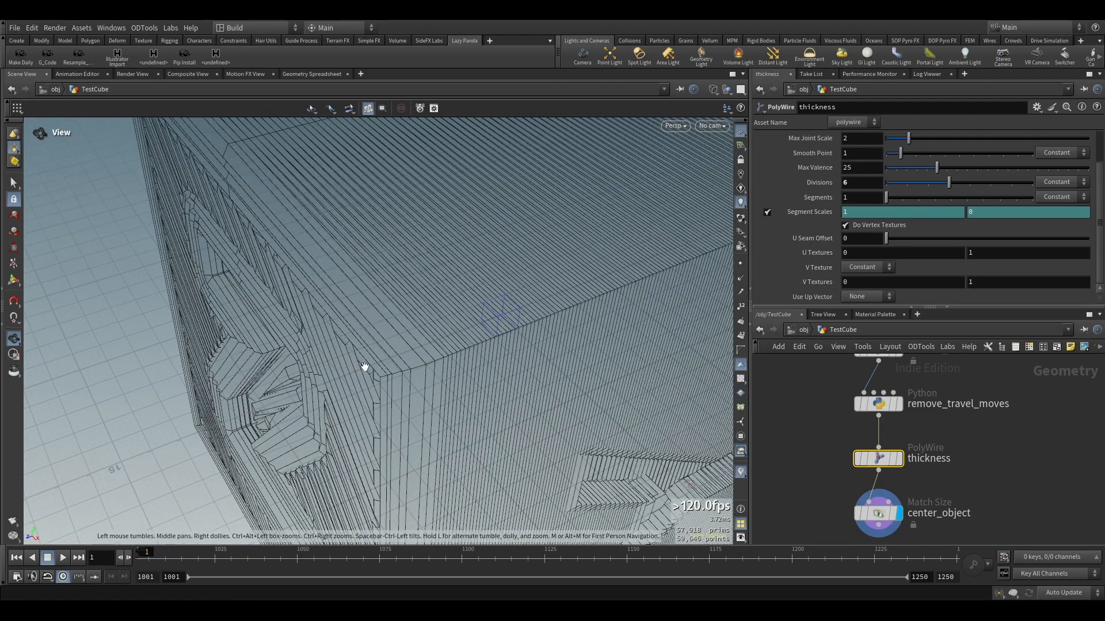
right_click_drag(362, 368, 422, 340)
key("w")
mouse_move(422, 340)
left_mouse_down()
mouse_move(468, 343)
mouse_move(380, 403)
mouse_move(454, 356)
left_mouse_up()
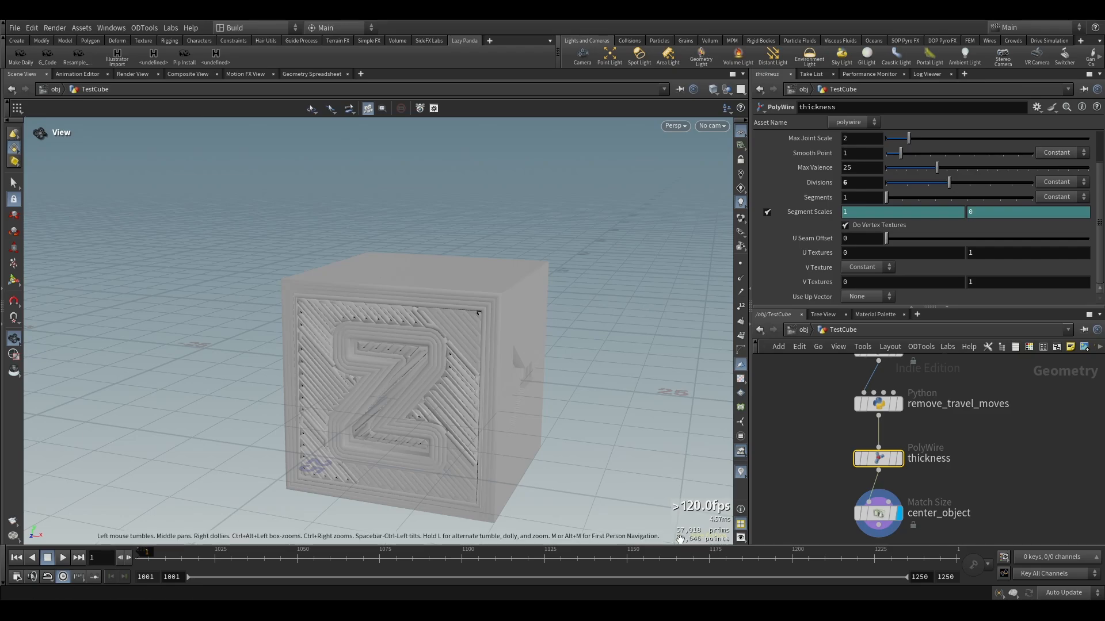
left_click_drag(451, 402, 461, 293)
scroll(292, 331, "down", 3)
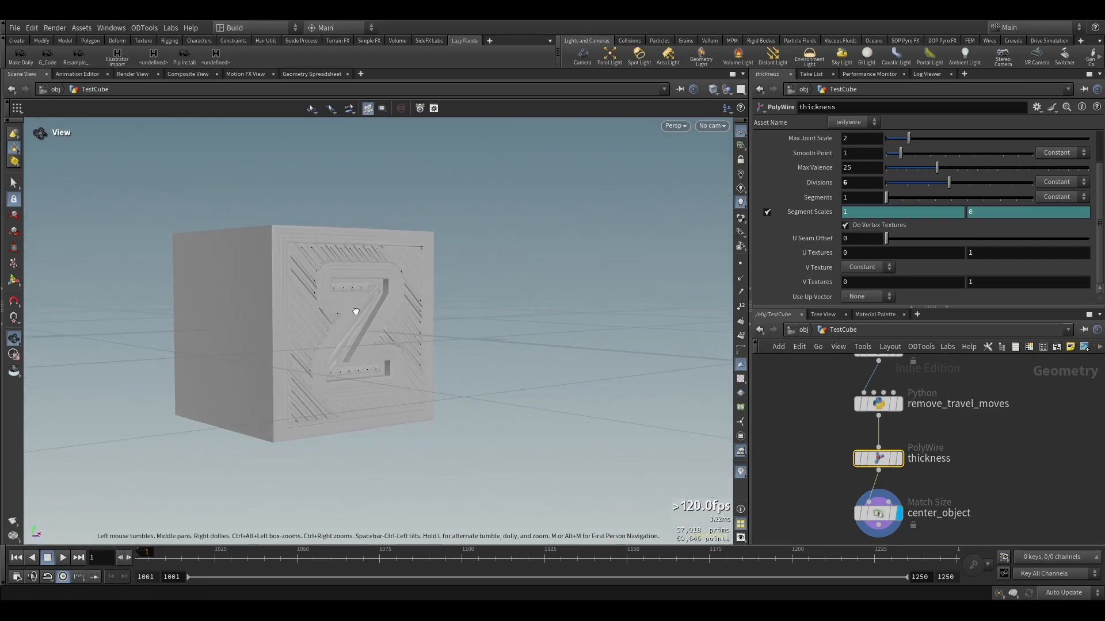
left_click_drag(355, 312, 190, 368)
Add a Clip node after center_object and display its output
middle_click_drag(905, 488, 910, 405)
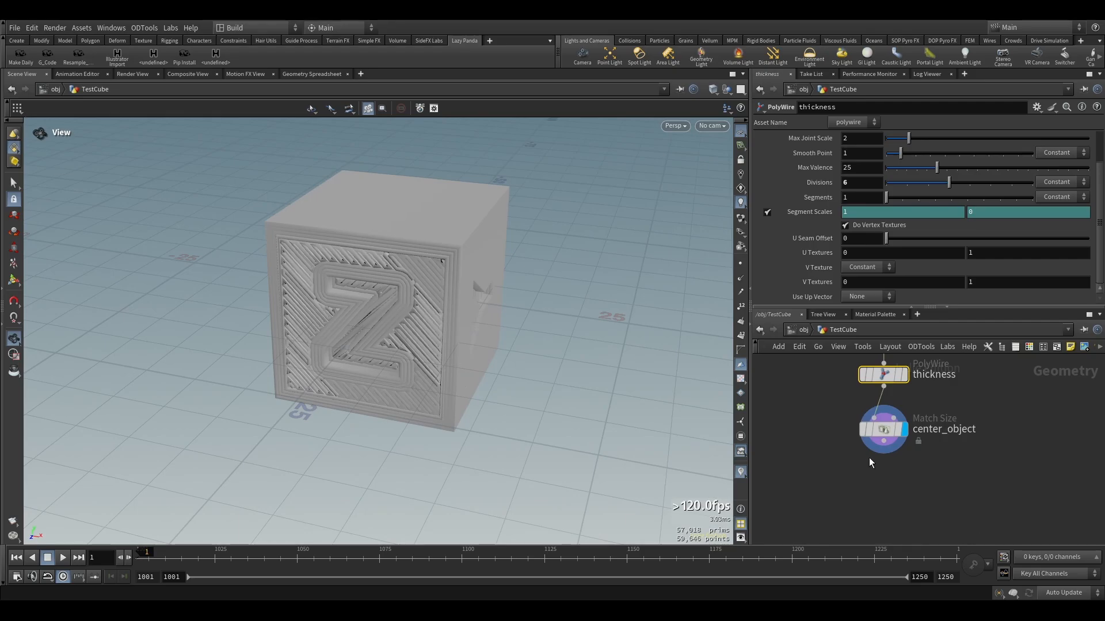
left_click(883, 442)
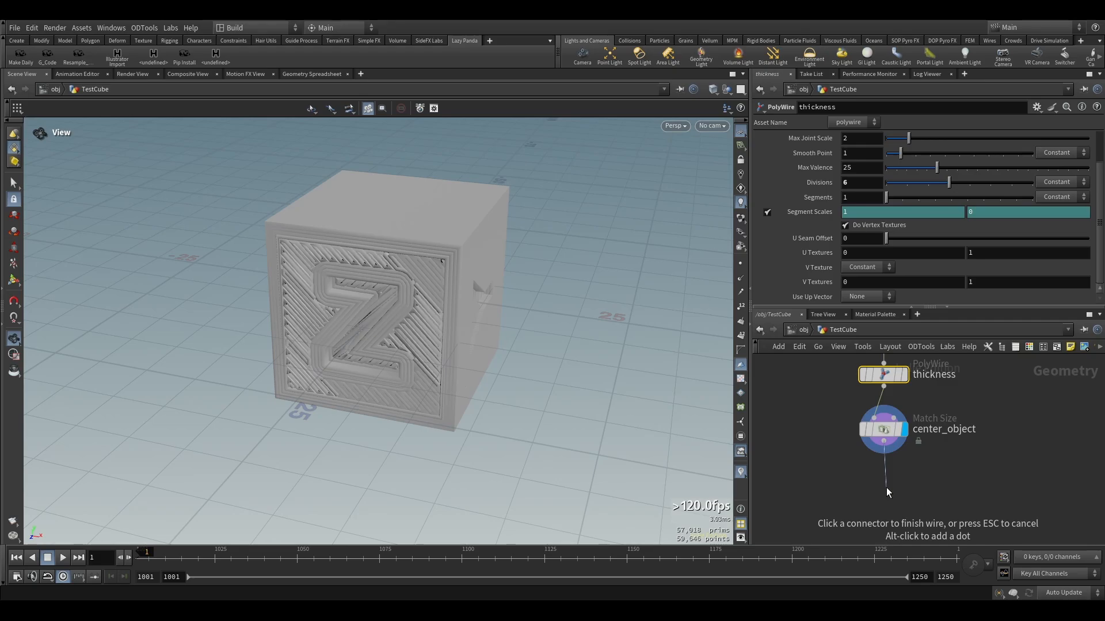
key("Tab")
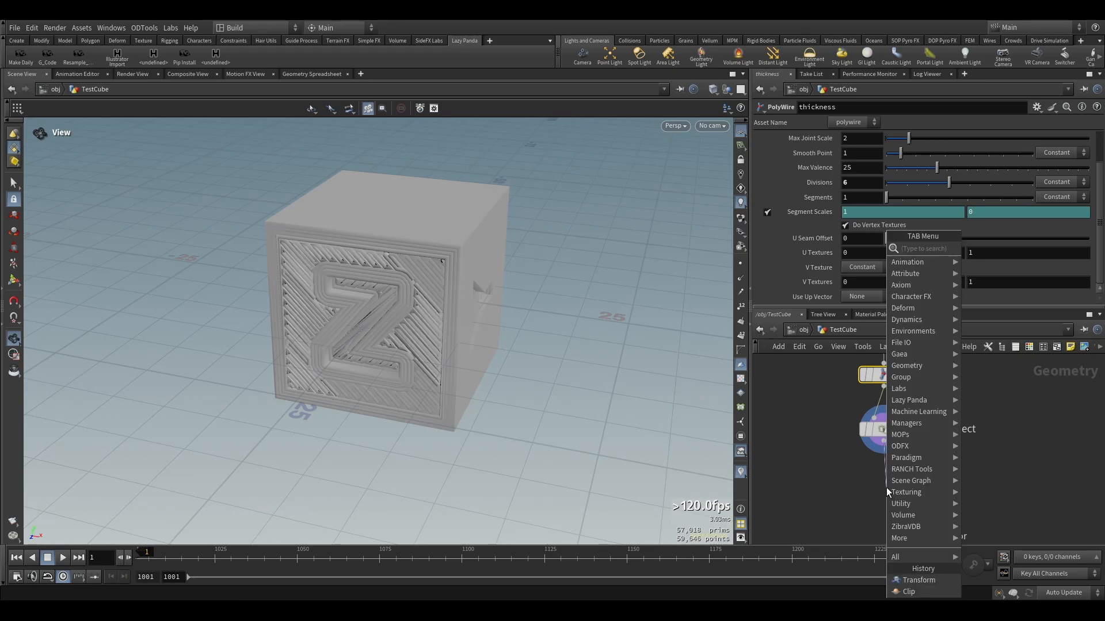
type("clip")
key("Return")
left_click(886, 487)
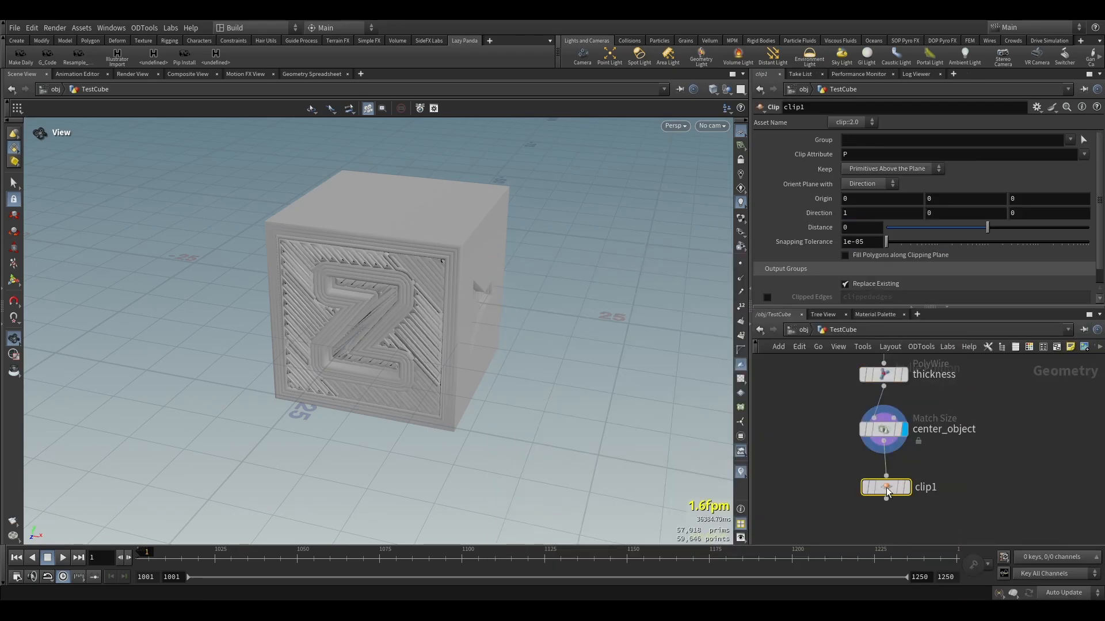
left_click(906, 487)
Inspect the cube's interior infill at the cut and set the Clip node's Distance to -5
left_click_drag(398, 428, 585, 283)
scroll(217, 304, "up", 4)
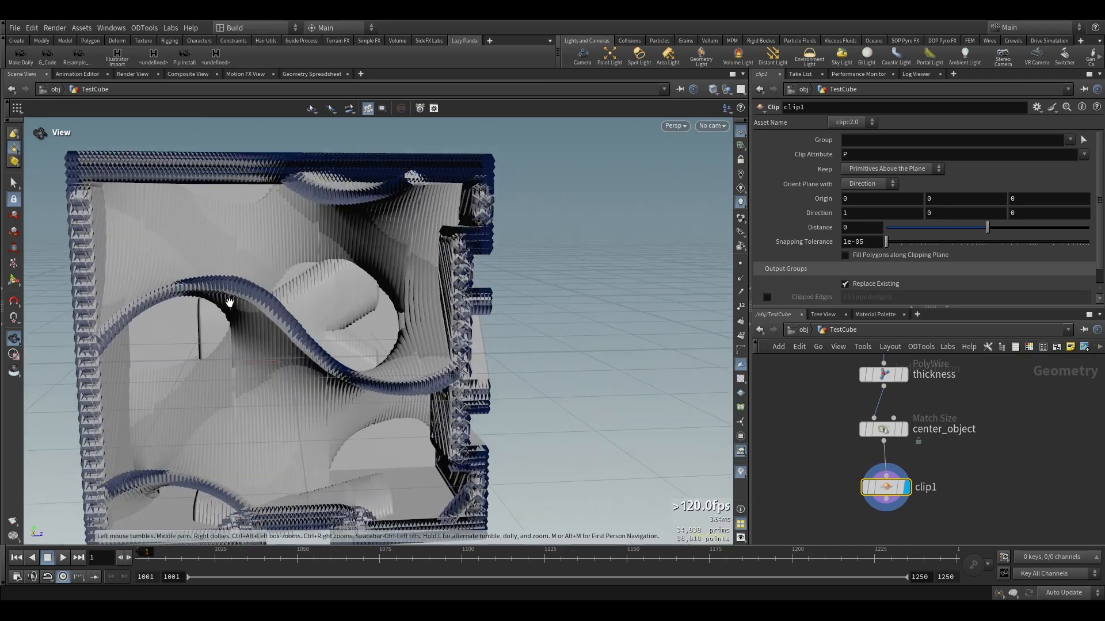
left_click_drag(229, 303, 124, 310)
scroll(192, 316, "down", 3)
middle_click_drag(192, 316, 373, 286)
left_click_drag(372, 286, 389, 327)
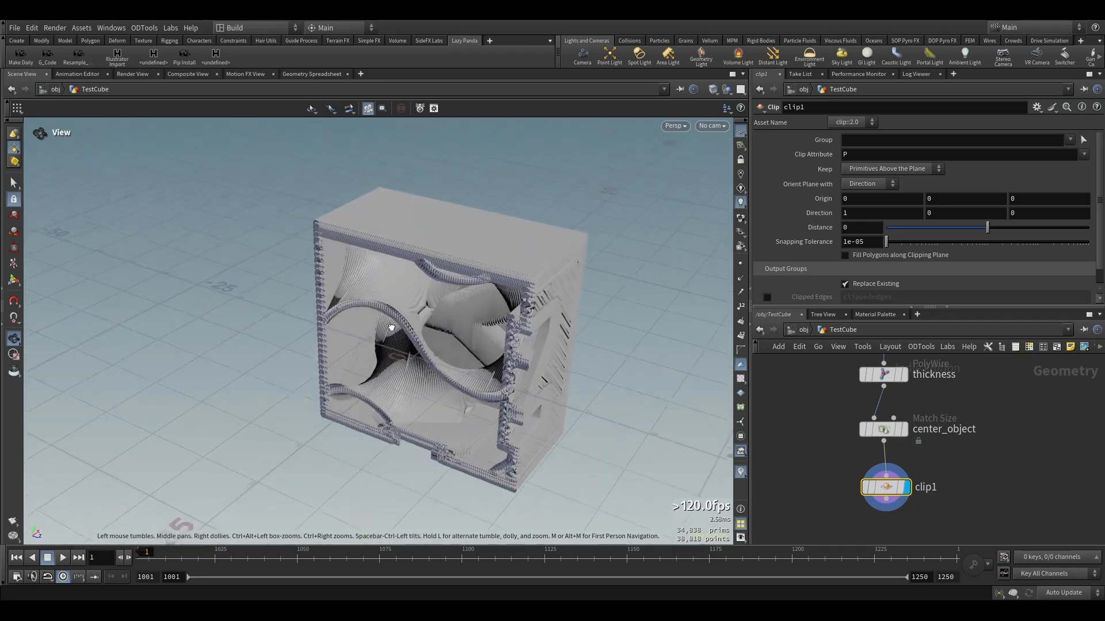
left_click_drag(328, 364, 368, 351)
left_click_drag(988, 228, 695, 251)
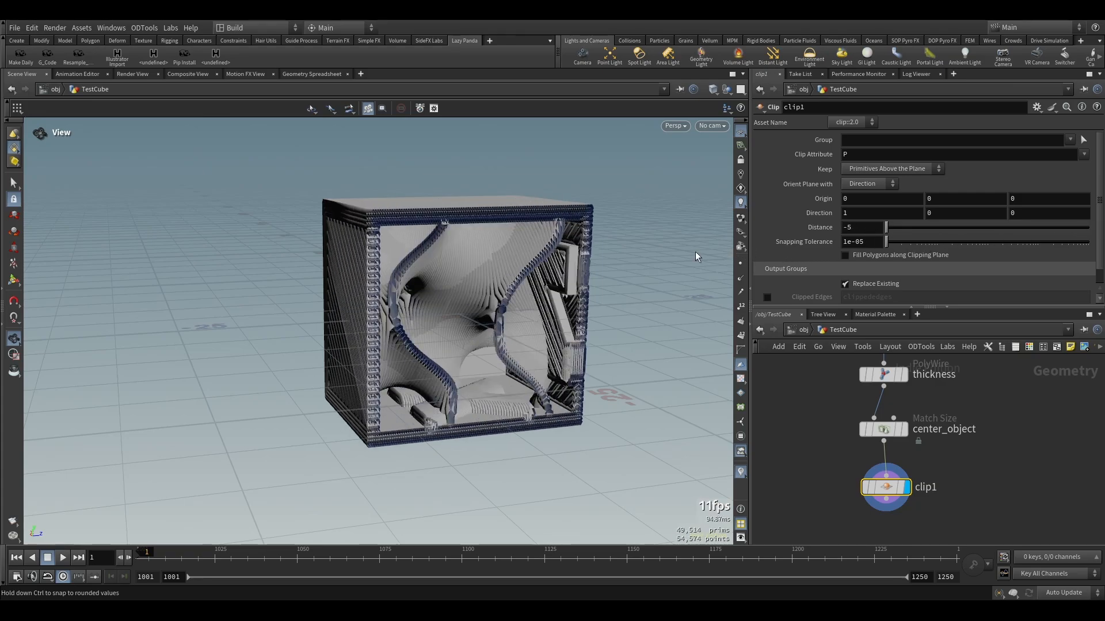
left_click_drag(437, 277, 266, 288)
scroll(546, 305, "up", 5)
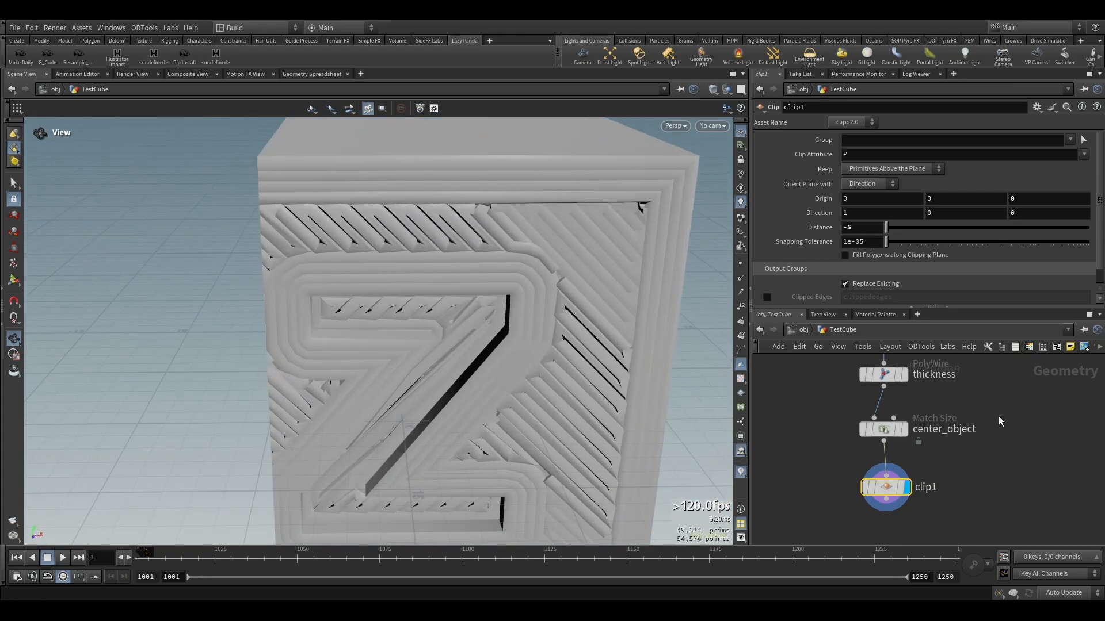
Display the line geometry of the remove_travel_moves node with its points shown and inspect it from several sides
middle_click_drag(998, 420, 886, 518)
scroll(872, 488, "down", 4)
scroll(872, 488, "up", 5)
mouse_move(874, 435)
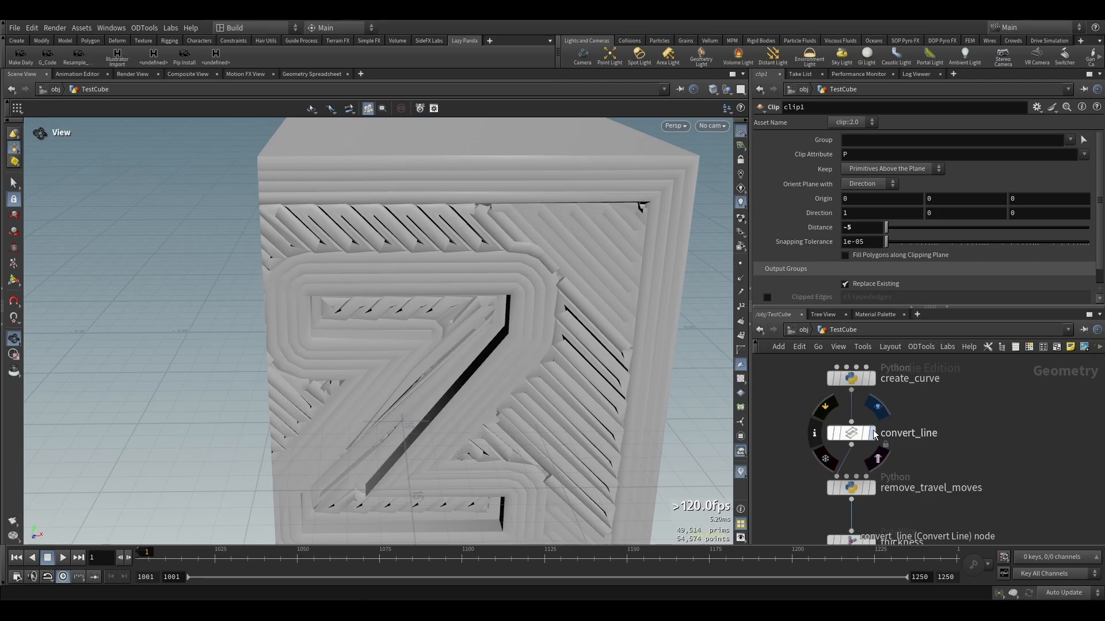
middle_click_drag(878, 492, 868, 446)
left_click(861, 443)
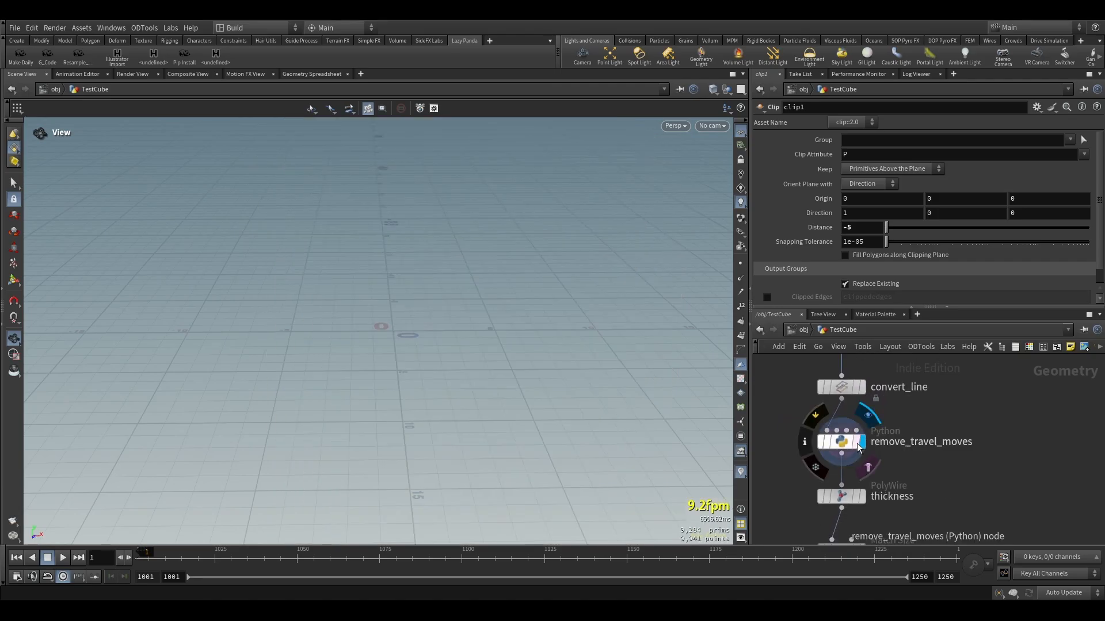
left_click(857, 446)
key("space+a")
key("w")
left_click(741, 264)
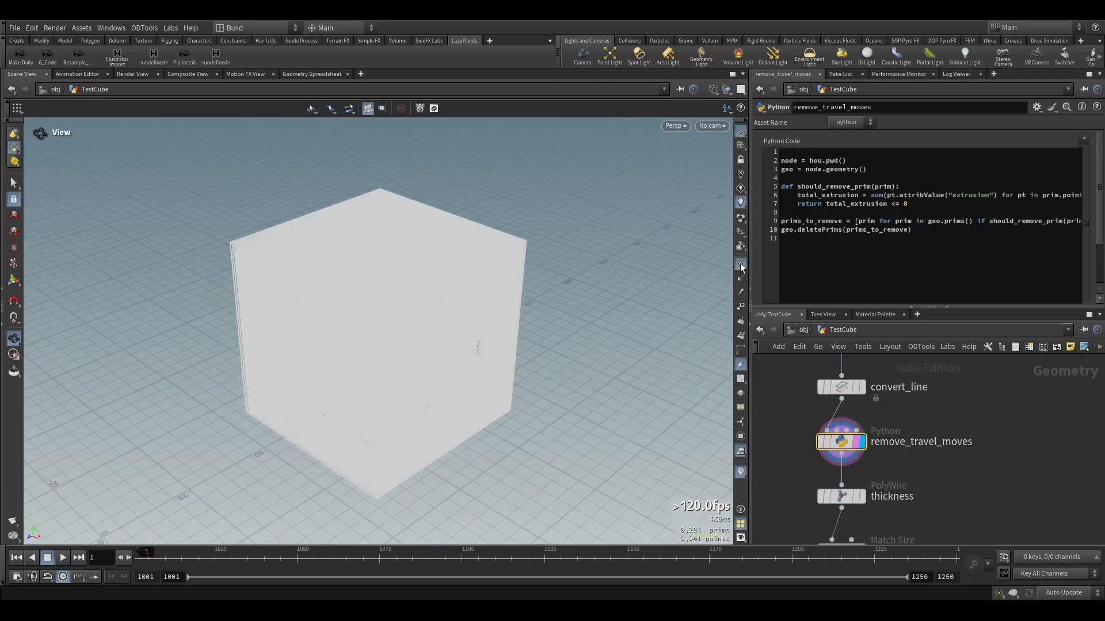
scroll(380, 317, "up", 5)
left_click_drag(403, 276, 541, 292)
middle_click_drag(540, 292, 397, 236)
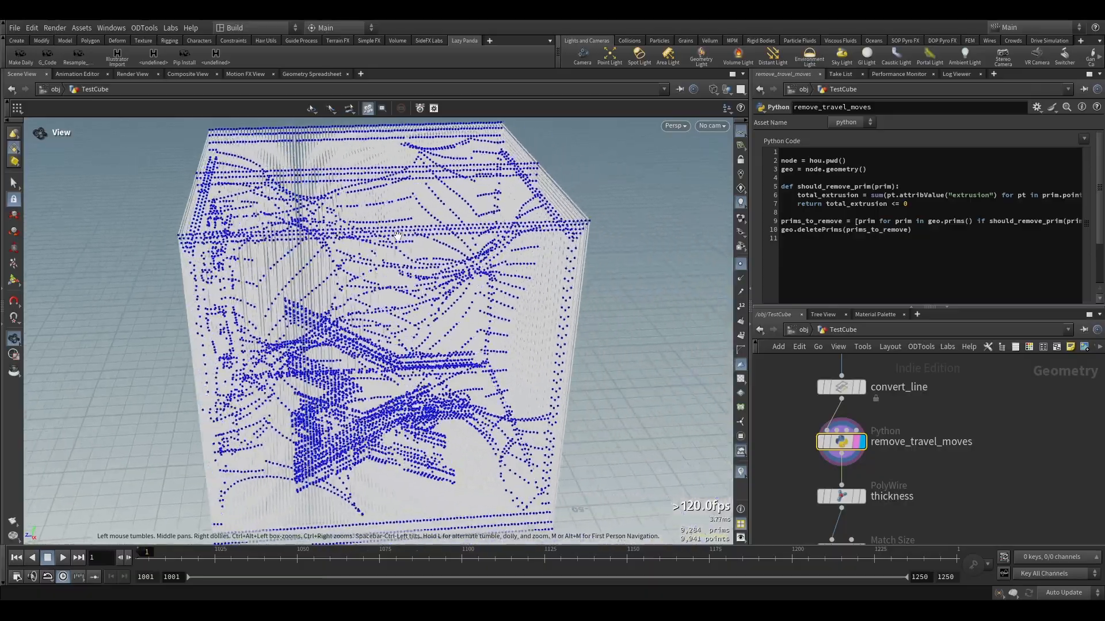
left_click_drag(397, 235, 327, 229)
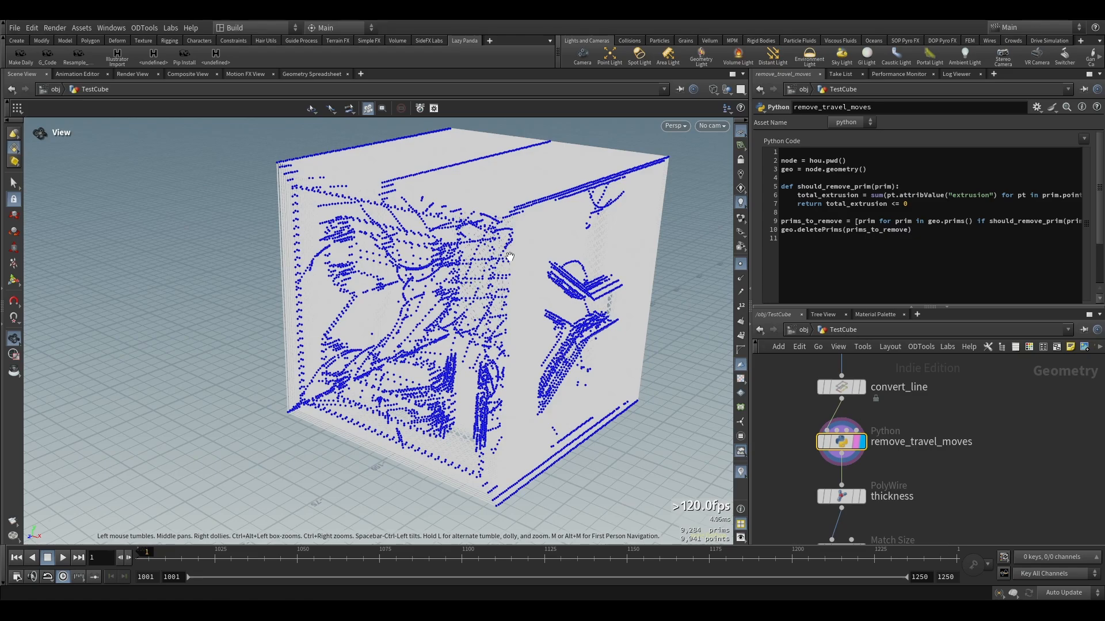
Return to the object level and delete the TestCube object
middle_click_drag(914, 491, 903, 437)
scroll(902, 434, "down", 2)
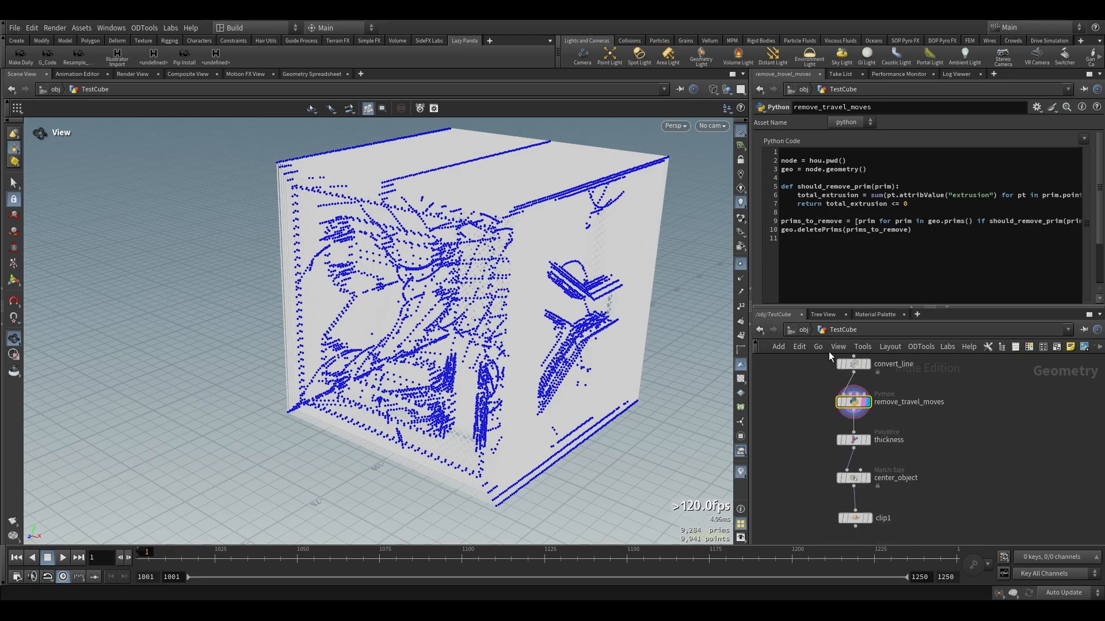
left_click(804, 329)
key("Delete")
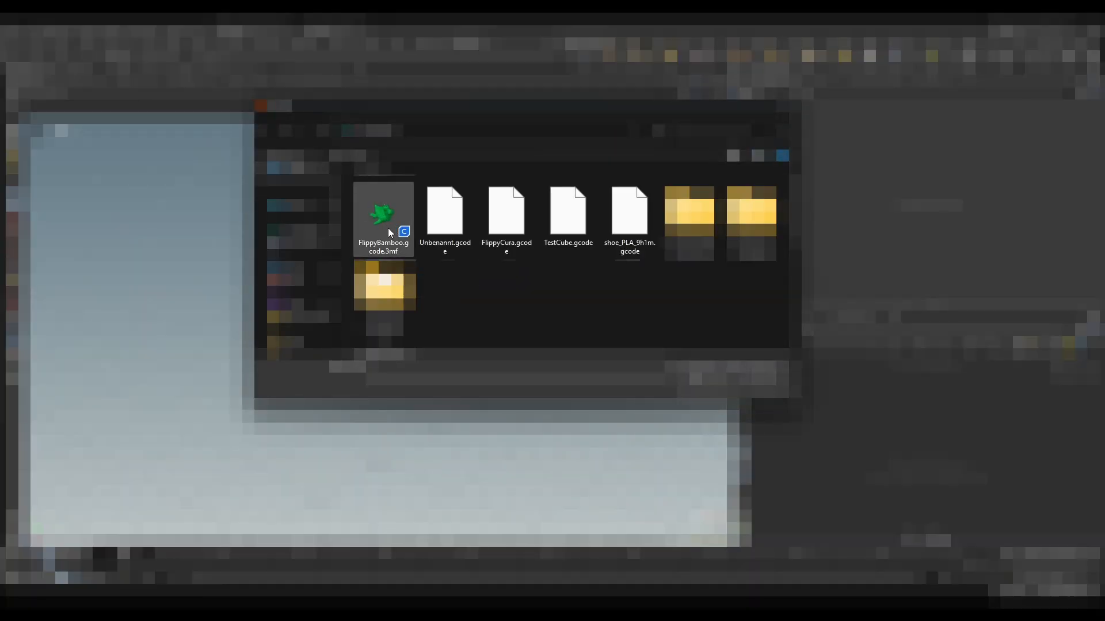
Import FlippyCura.gcode with the Auto Detect parser and a 0.40 mm nozzle size
left_click(508, 220)
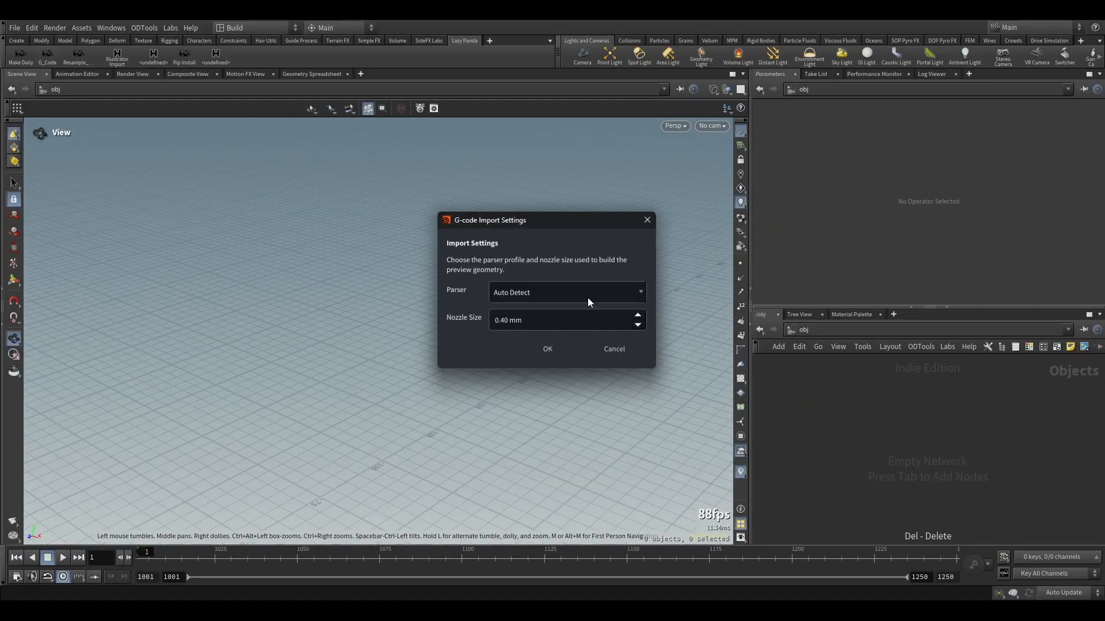
left_click(588, 298)
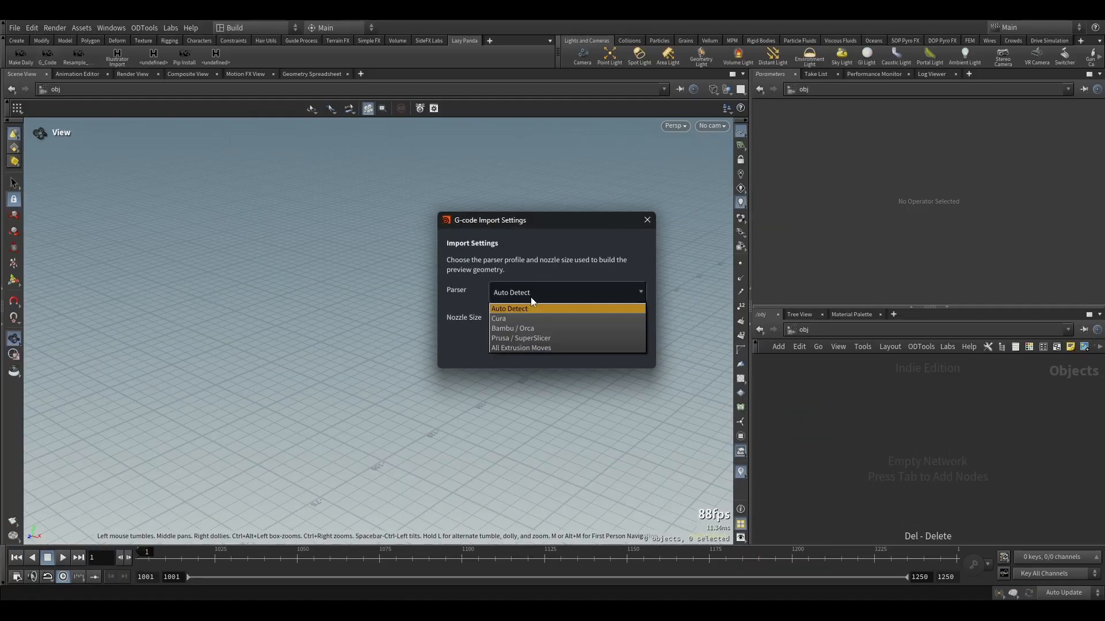
left_click(530, 296)
left_click(547, 348)
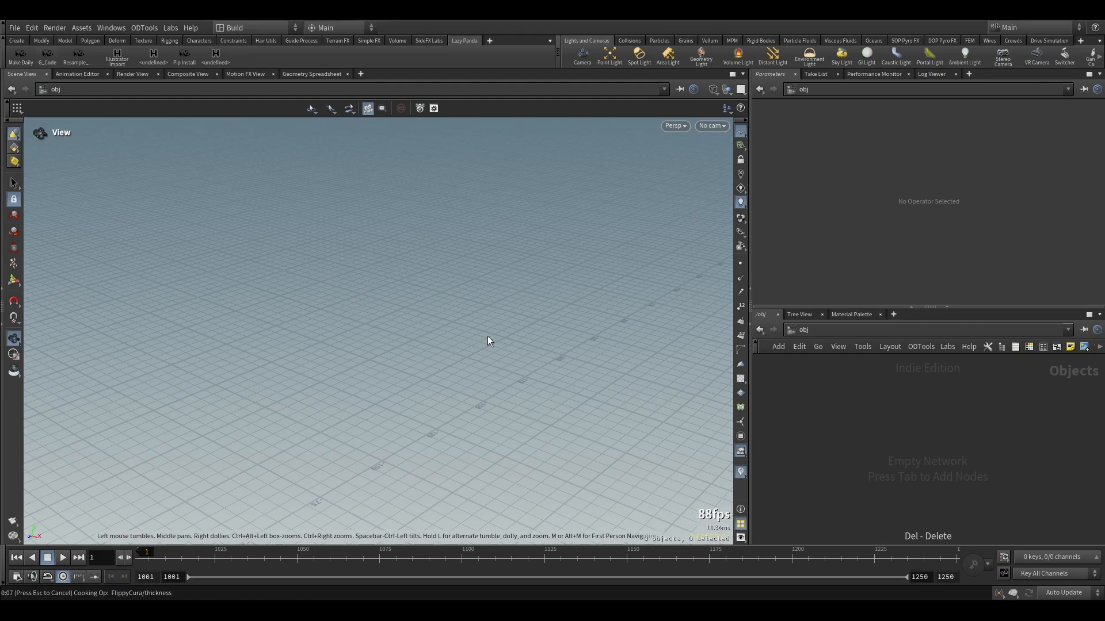
Examine the imported FlippyCura model's surface from several sides, close up and as a whole
middle_click_drag(434, 357, 569, 208)
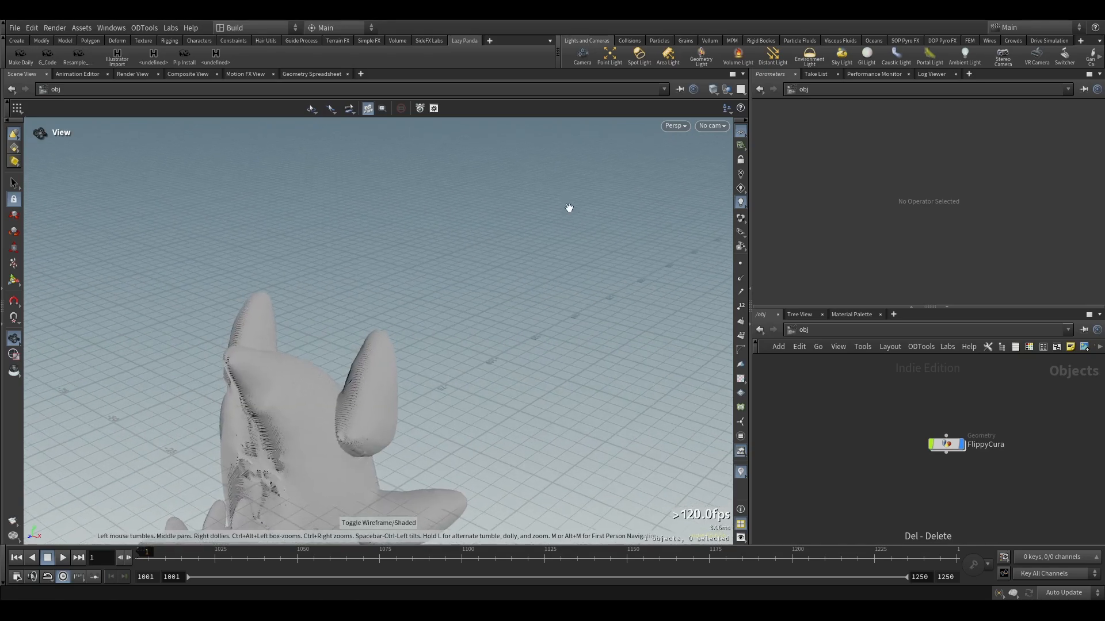
scroll(428, 346, "down", 3)
scroll(343, 427, "up", 6)
left_click_drag(346, 363, 602, 288)
scroll(451, 380, "down", 3)
left_click_drag(451, 380, 368, 310)
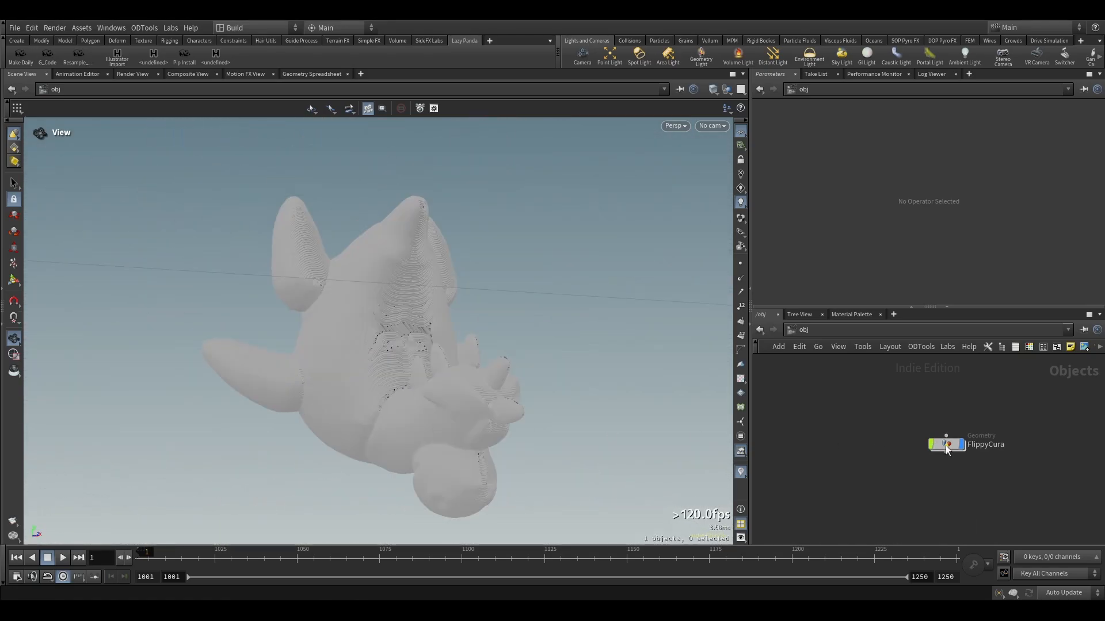
Open the FlippyCura network and set the thickness PolyWire node's Divisions to 6
double_click(945, 445)
scroll(910, 276, "down", 3)
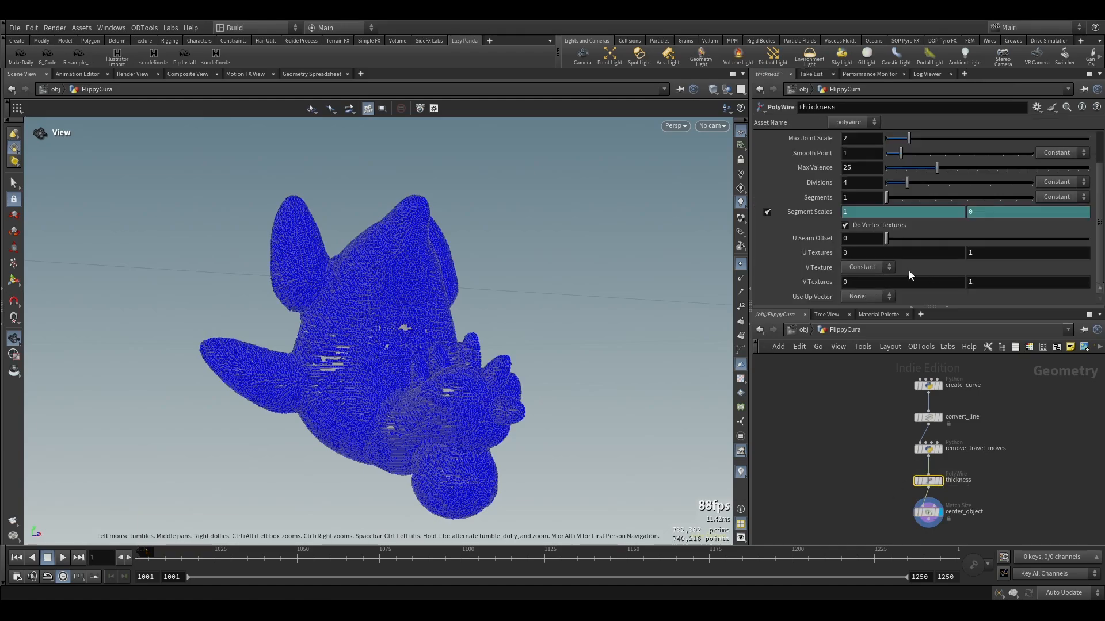
left_click(928, 417)
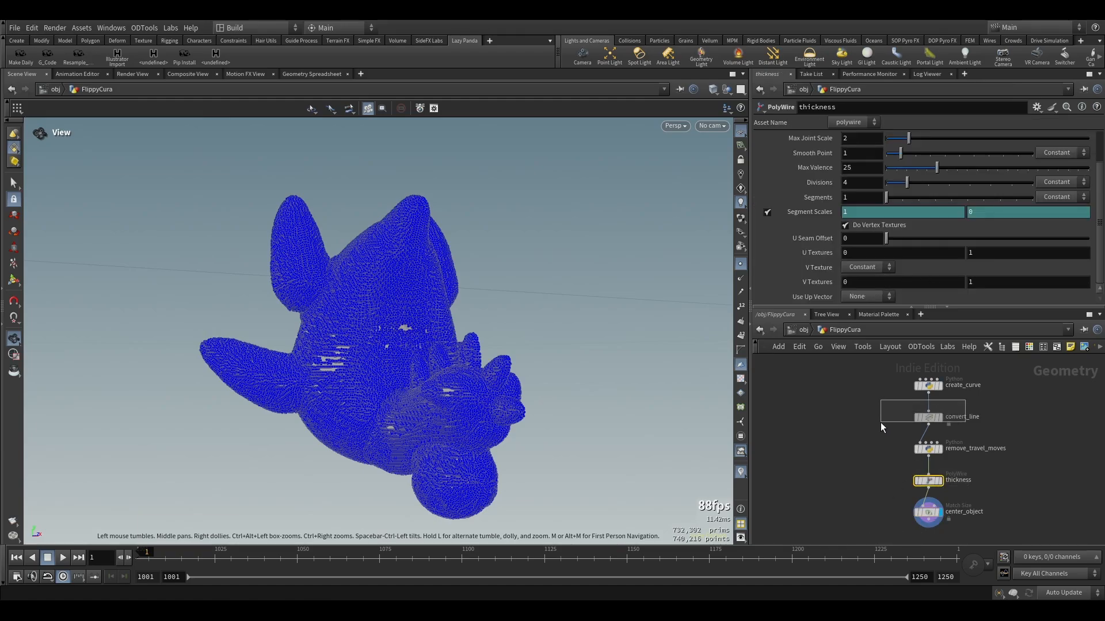
left_click(928, 447)
left_click(929, 482)
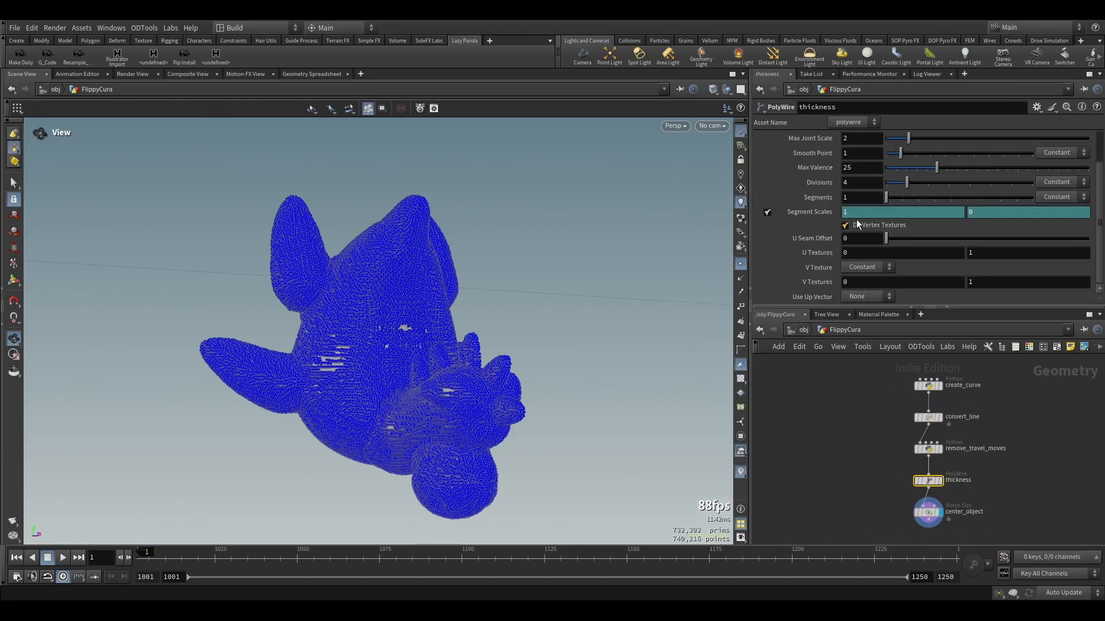
scroll(857, 222, "up", 1)
left_click(861, 198)
type("6")
key("Return")
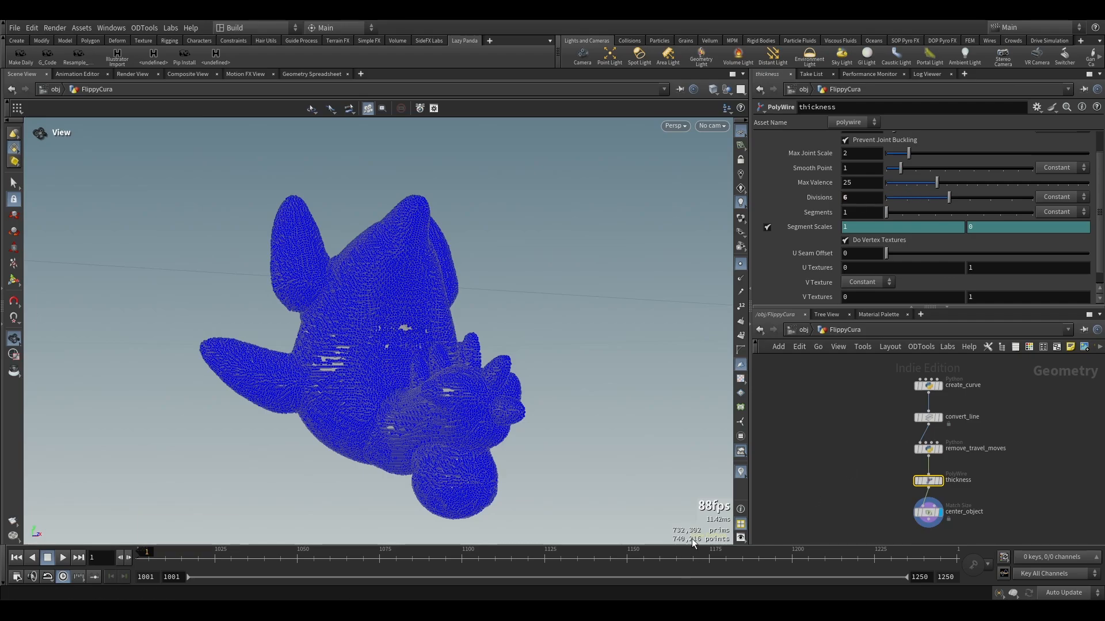
Hide the points and examine the model's wire tubes in wireframe and shaded display, from the head to the body and tail
left_click(740, 263)
left_click_drag(415, 397, 328, 337)
right_click_drag(328, 338, 390, 317)
mouse_move(389, 316)
left_mouse_down()
mouse_move(285, 322)
mouse_move(271, 257)
mouse_move(409, 318)
mouse_move(504, 292)
left_mouse_up()
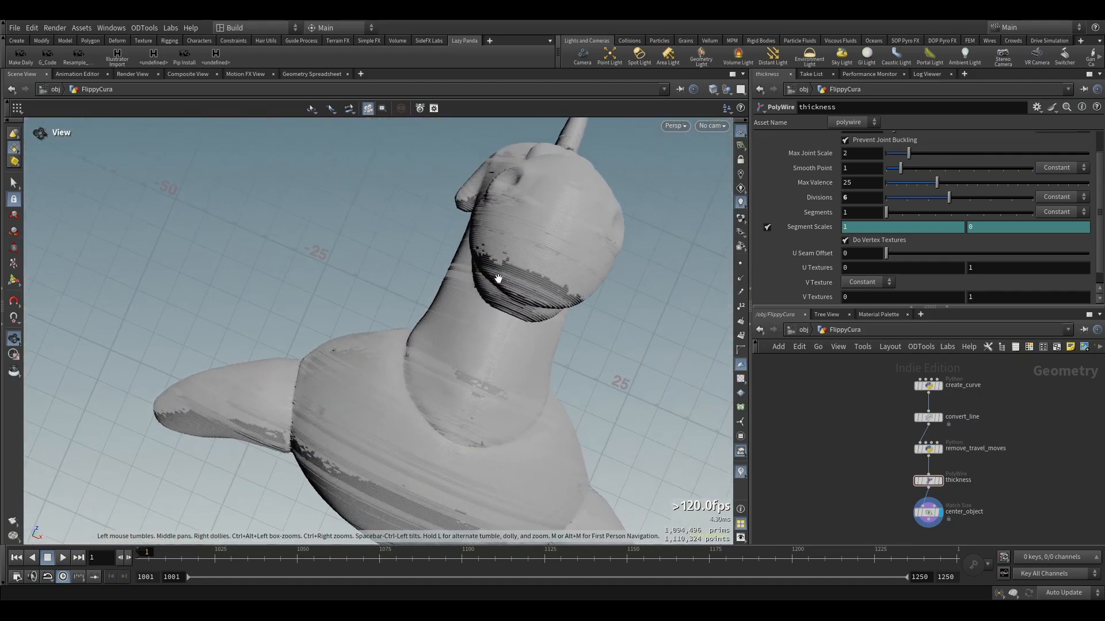
key("w")
scroll(504, 262, "up", 4)
scroll(501, 265, "down", 4)
key("w")
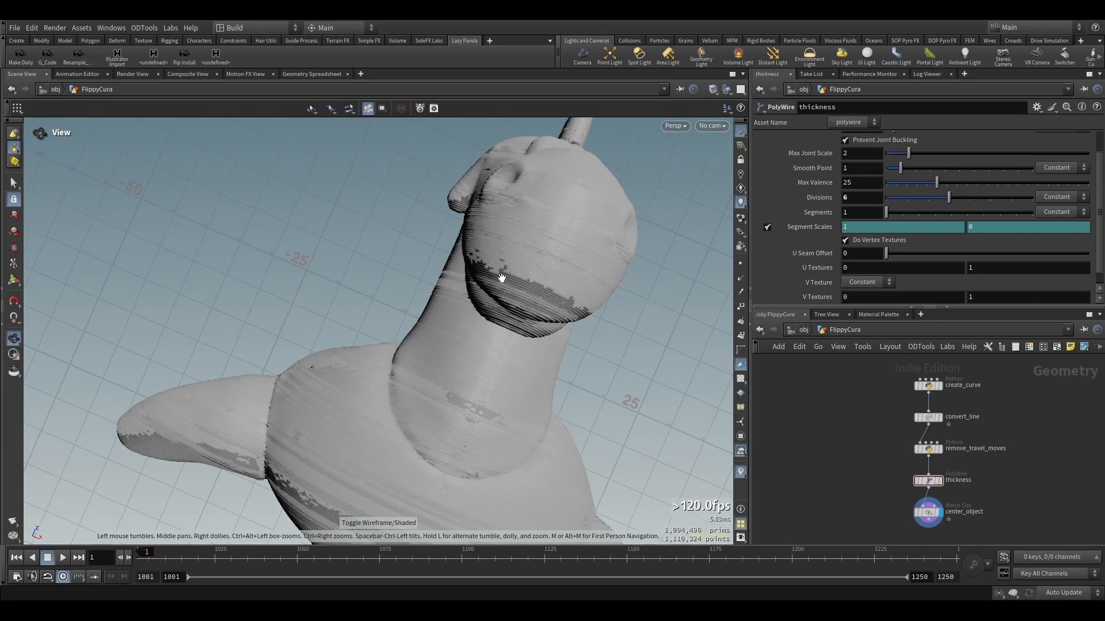
scroll(521, 272, "down", 4)
left_click_drag(520, 272, 665, 490)
scroll(465, 261, "up", 5)
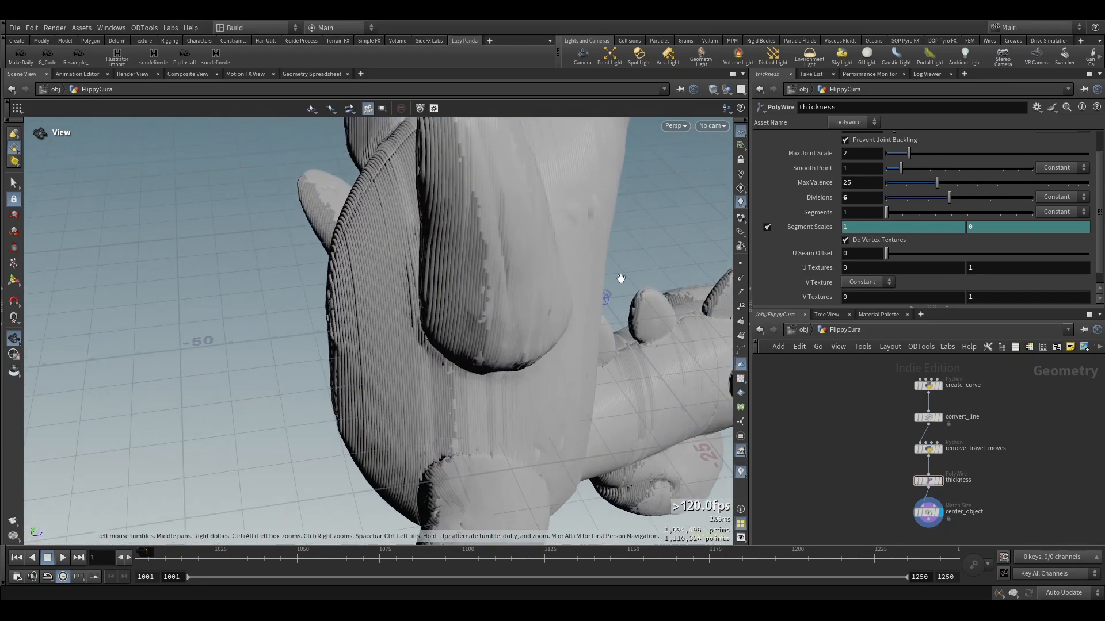
scroll(622, 278, "down", 2)
Set the thickness node's Wire Radius to 0.2 and view the thinner tubes on the FlippyCura model
left_click(930, 486)
scroll(920, 219, "up", 2)
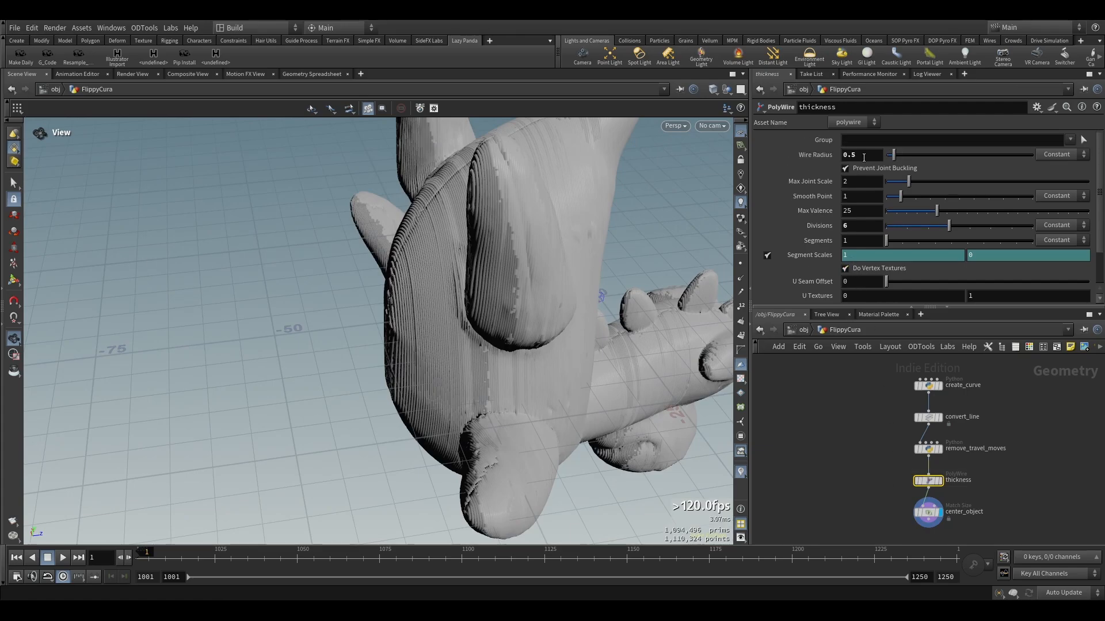
left_click(866, 154)
type("0.2")
key("Return")
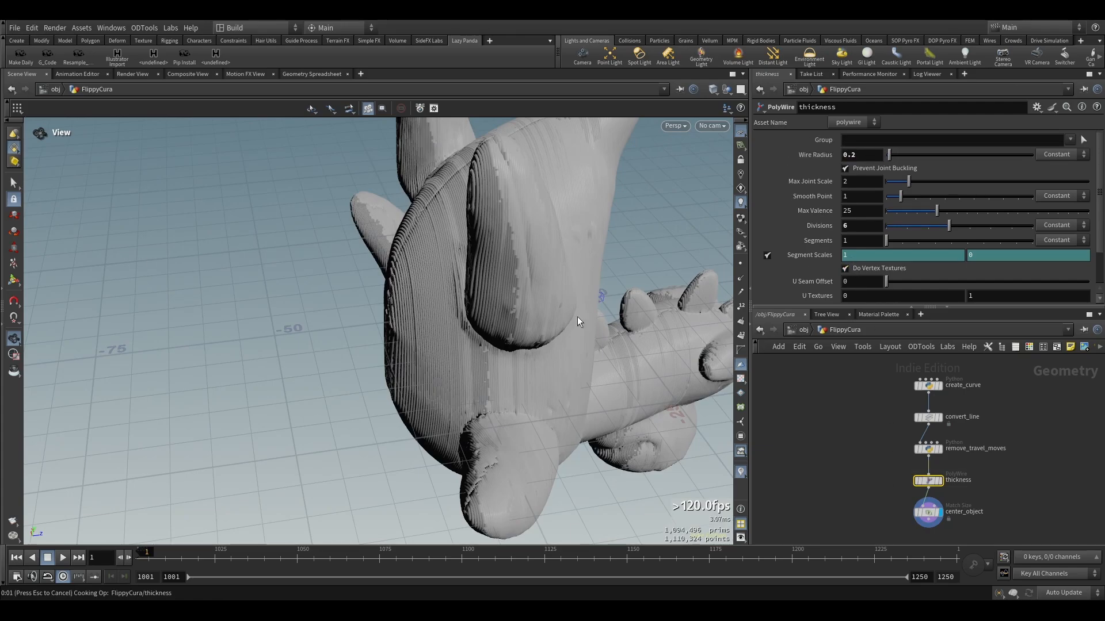
left_click_drag(573, 323, 409, 374)
Add a Clip node after center_object in the FlippyCura network and display its output
middle_click_drag(955, 541, 895, 419)
scroll(895, 419, "up", 1)
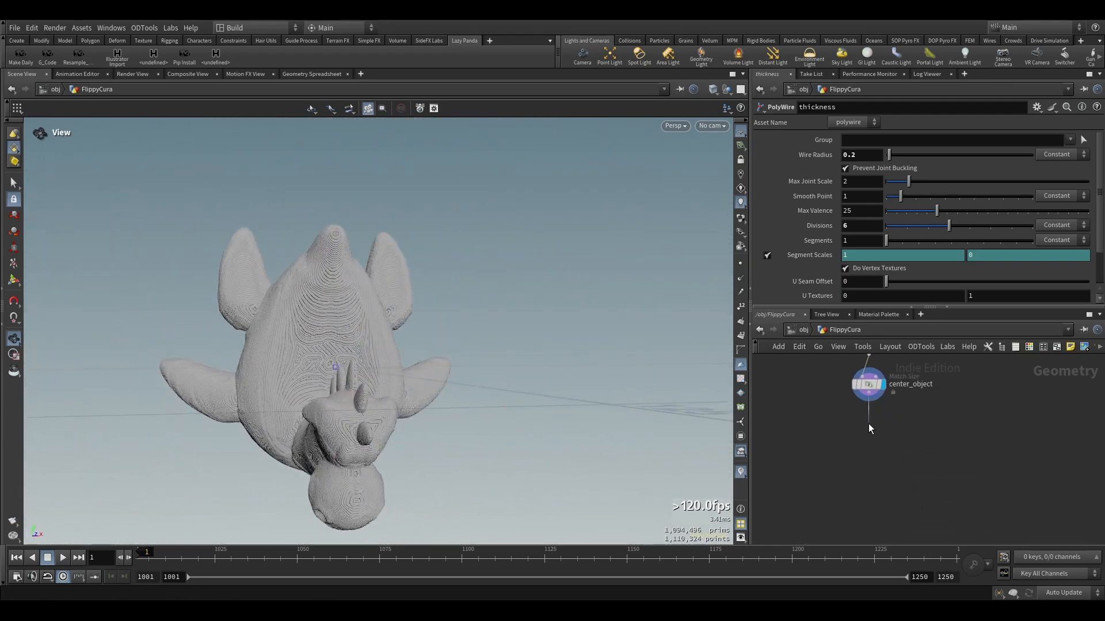
key("Tab")
type("clip")
key("BackSpace")
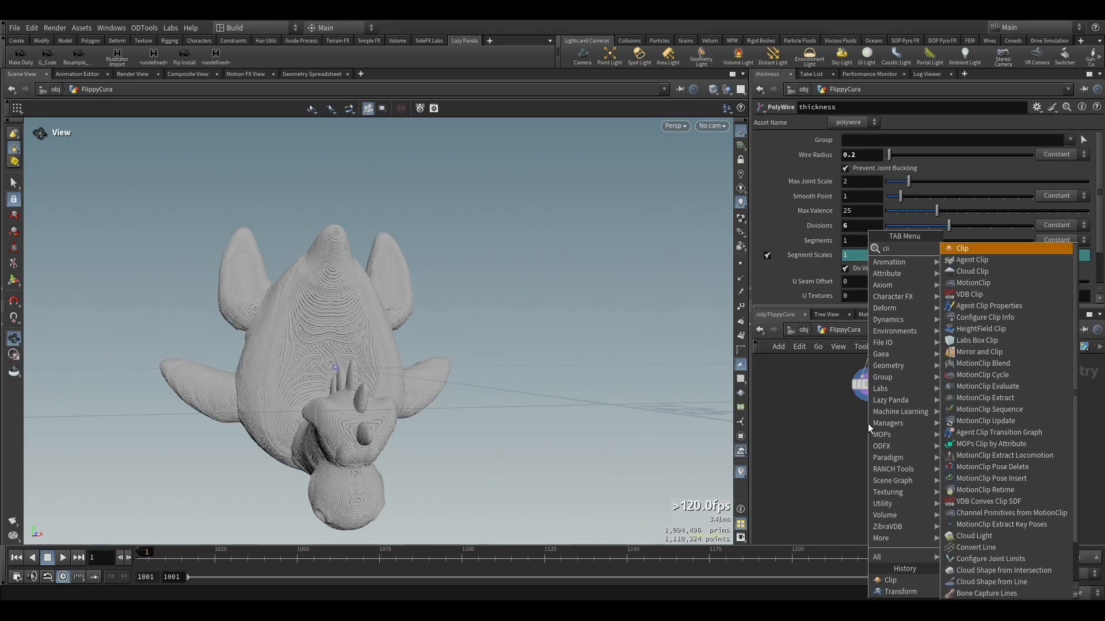
key("Return")
left_click(867, 423)
key("r")
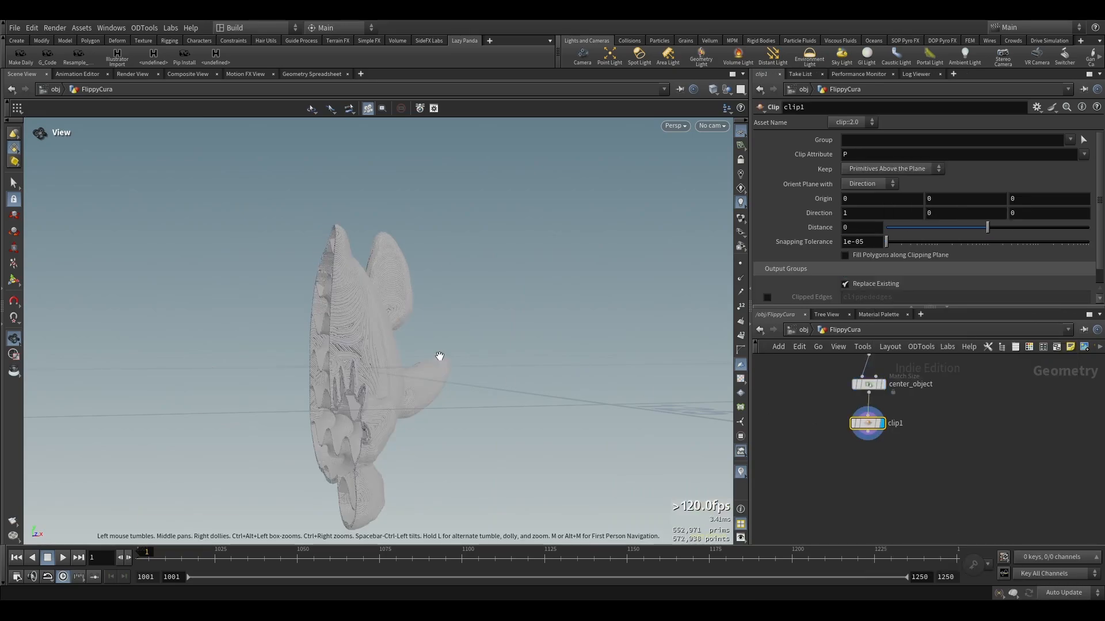
Inspect the model's interior infill at the cut and set the Clip node's Distance to 2.55
left_click_drag(361, 350, 413, 292)
scroll(313, 271, "up", 8)
left_click_drag(321, 276, 451, 267)
scroll(424, 318, "down", 8)
middle_click_drag(451, 267, 426, 207)
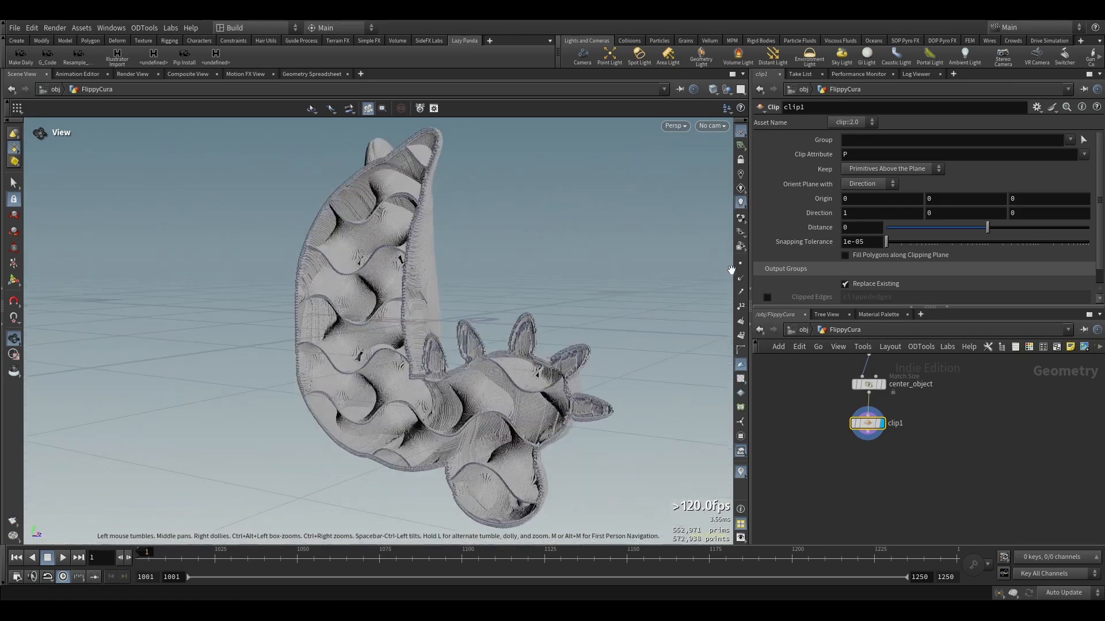
left_click_drag(983, 231, 1038, 231)
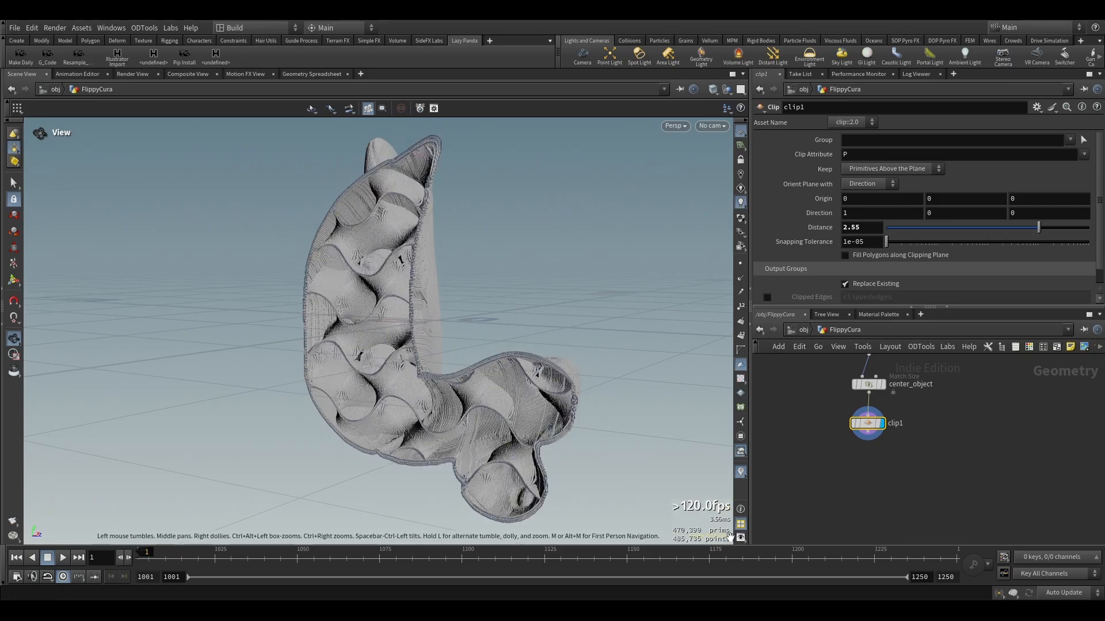
mouse_move(433, 326)
left_mouse_down()
mouse_move(249, 328)
mouse_move(168, 315)
mouse_move(305, 215)
mouse_move(321, 363)
mouse_move(698, 387)
mouse_move(276, 305)
mouse_move(438, 337)
left_mouse_up()
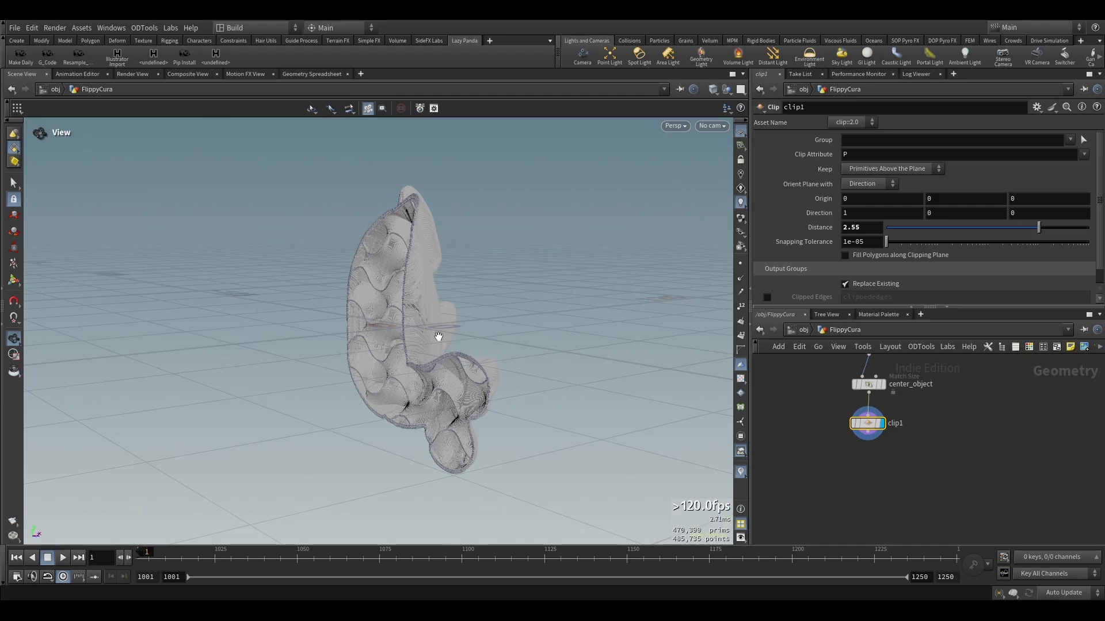
Return to the object level and delete the FlippyCura object
middle_click_drag(877, 374, 850, 454)
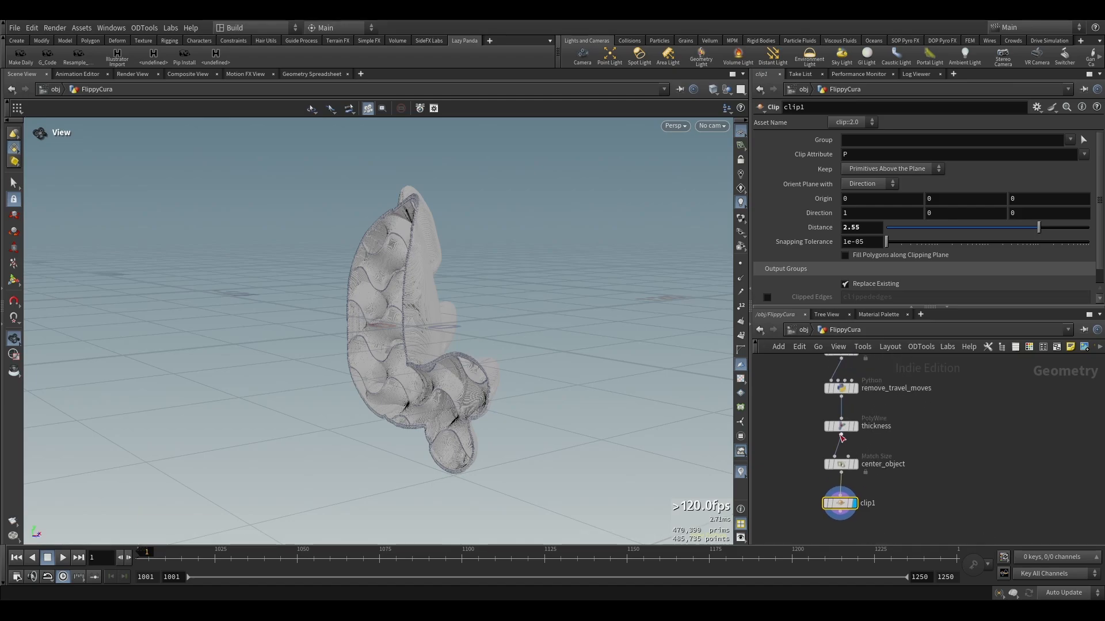
left_click(842, 427)
left_click(916, 413)
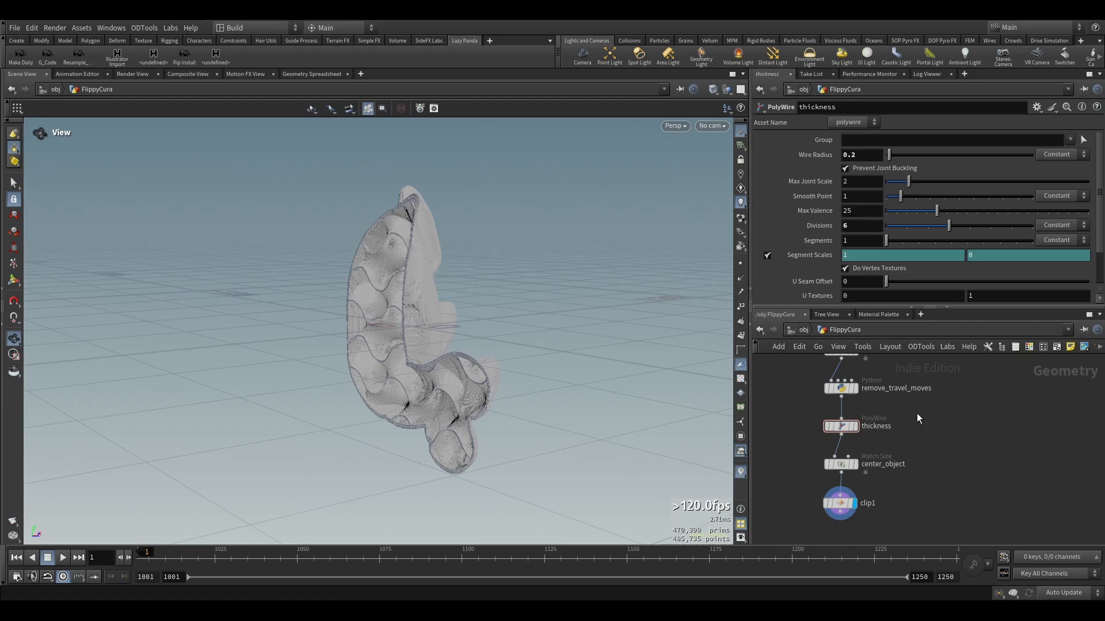
left_click(798, 331)
key("Delete")
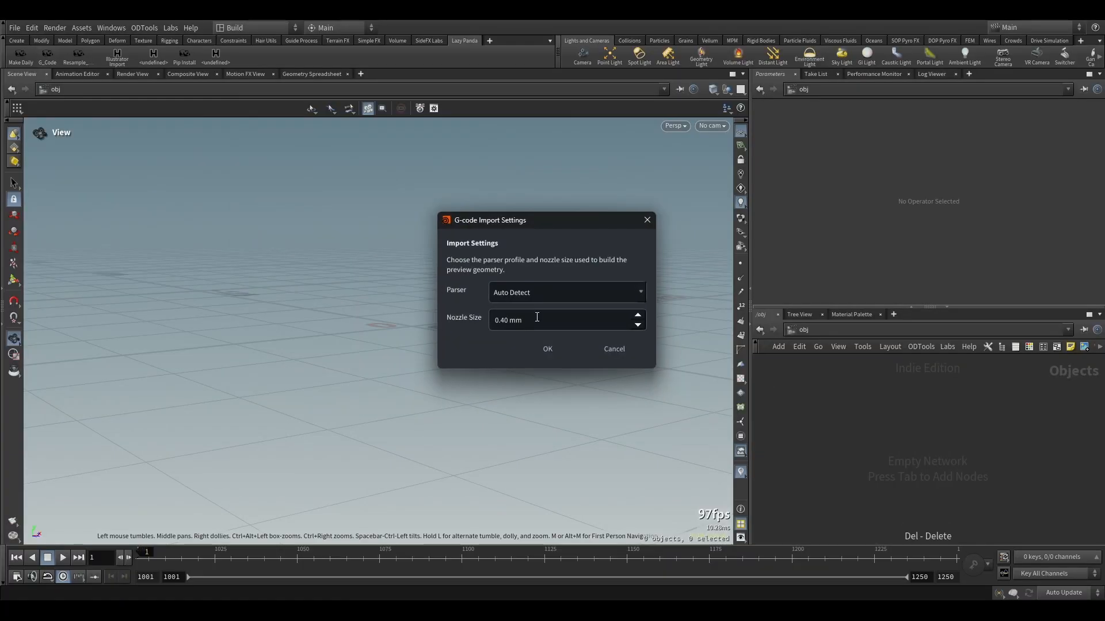
Import FlippyBamboo.gcode.3mf with the Bambu / Orca parser and the nozzle size lowered by one step
left_click(527, 291)
left_click(523, 327)
left_click(640, 326)
left_click(544, 349)
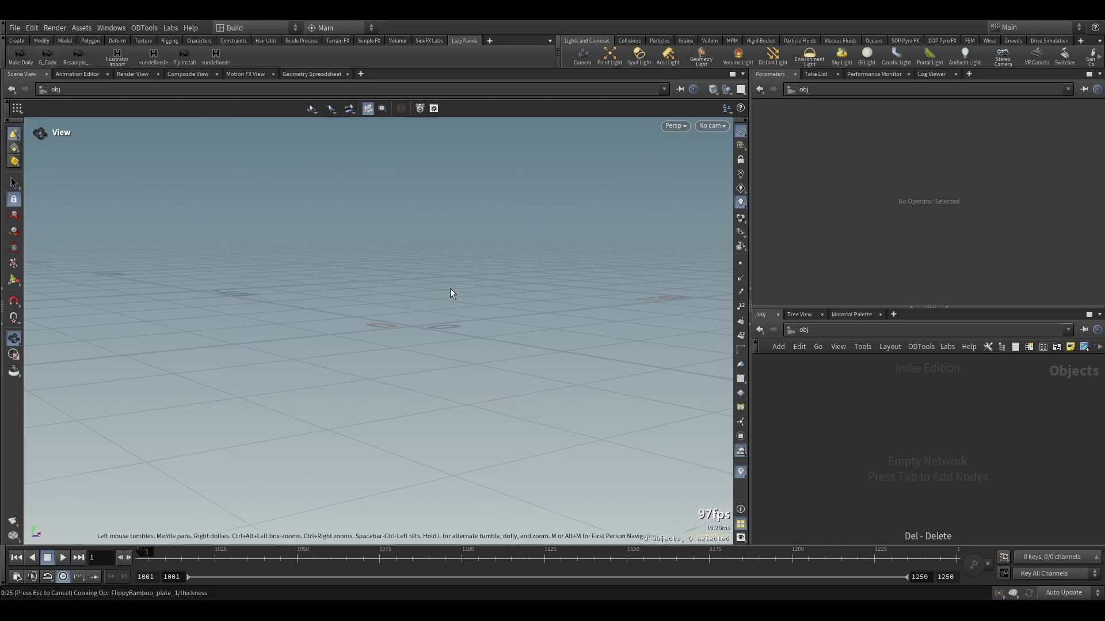
Open the FlippyBamboo_plate_1 network and move the center_object node farther below thickness
left_click_drag(449, 380, 248, 257)
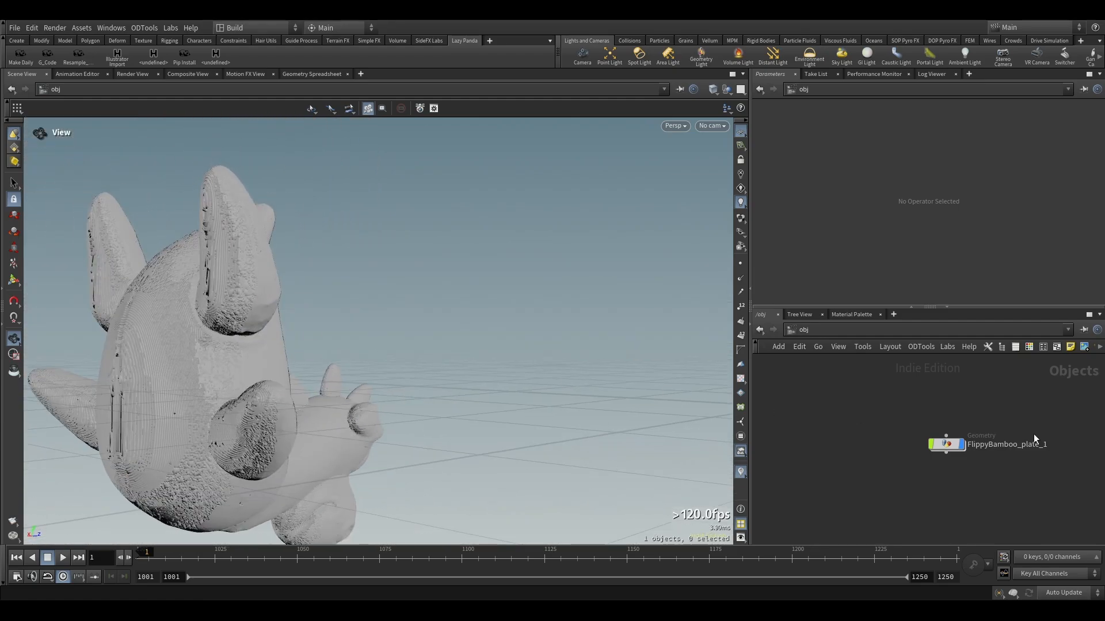
scroll(1033, 434, "up", 2)
double_click(913, 447)
left_click_drag(850, 422, 850, 459)
middle_click_drag(861, 409, 855, 454)
scroll(855, 455, "down", 3)
scroll(855, 454, "up", 2)
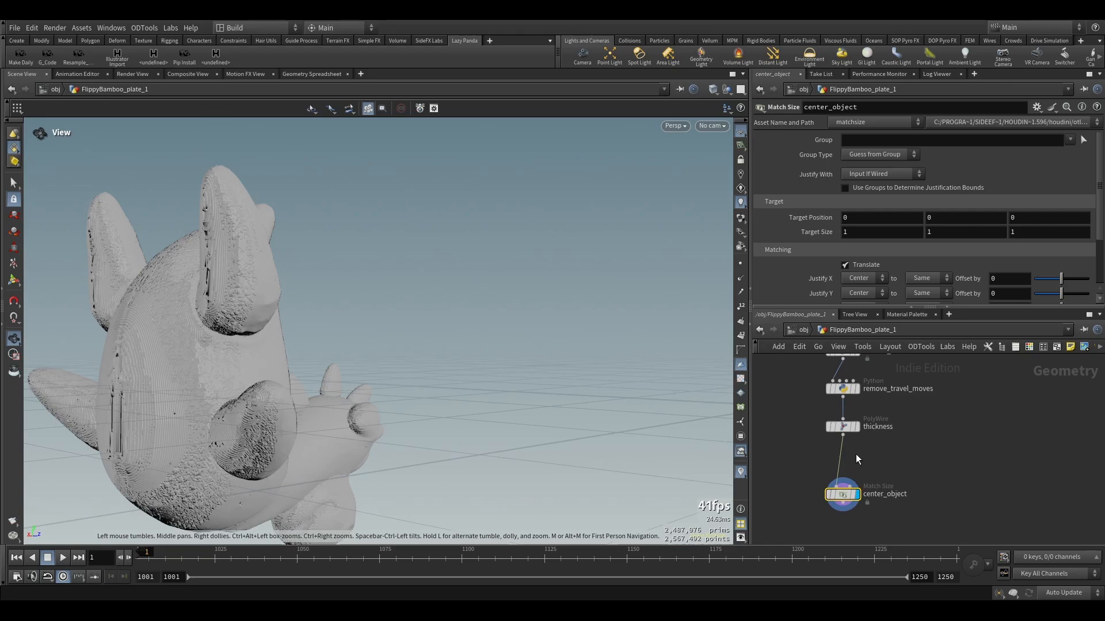
Set the thickness PolyWire node's Wire Radius to 0.3 and its Divisions to 6
left_click(843, 426)
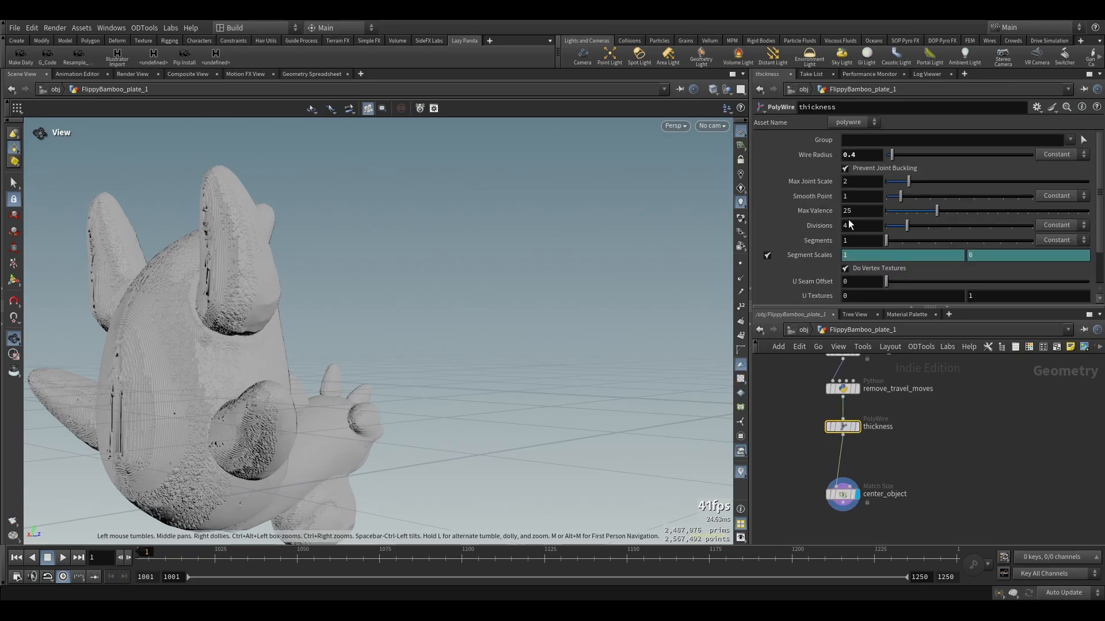
left_click(872, 154)
key("Return")
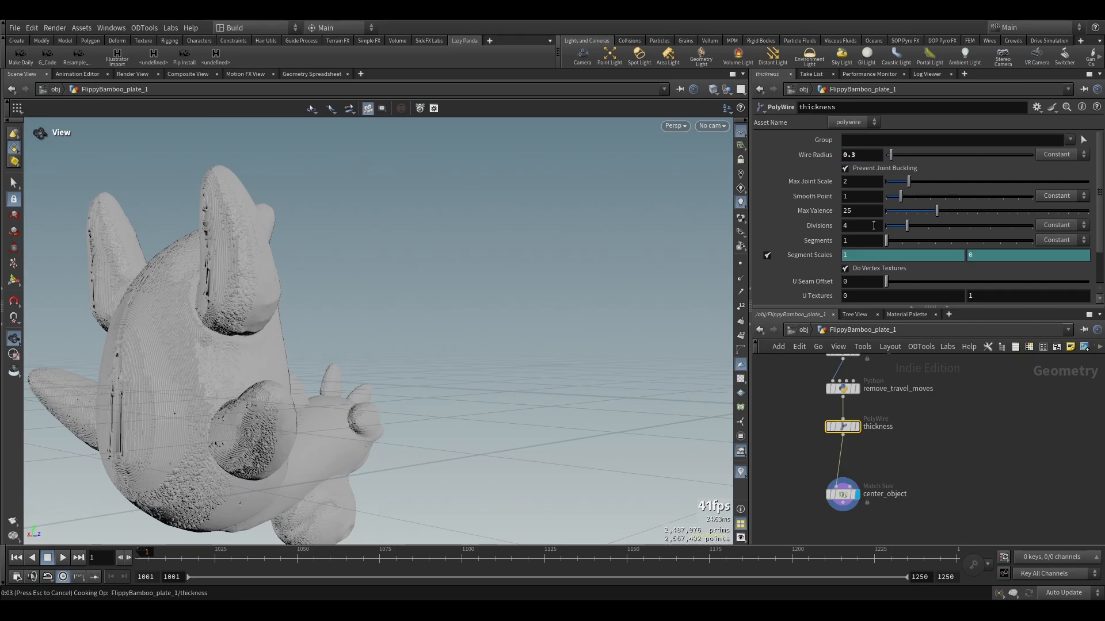
double_click(873, 225)
type("6")
key("Return")
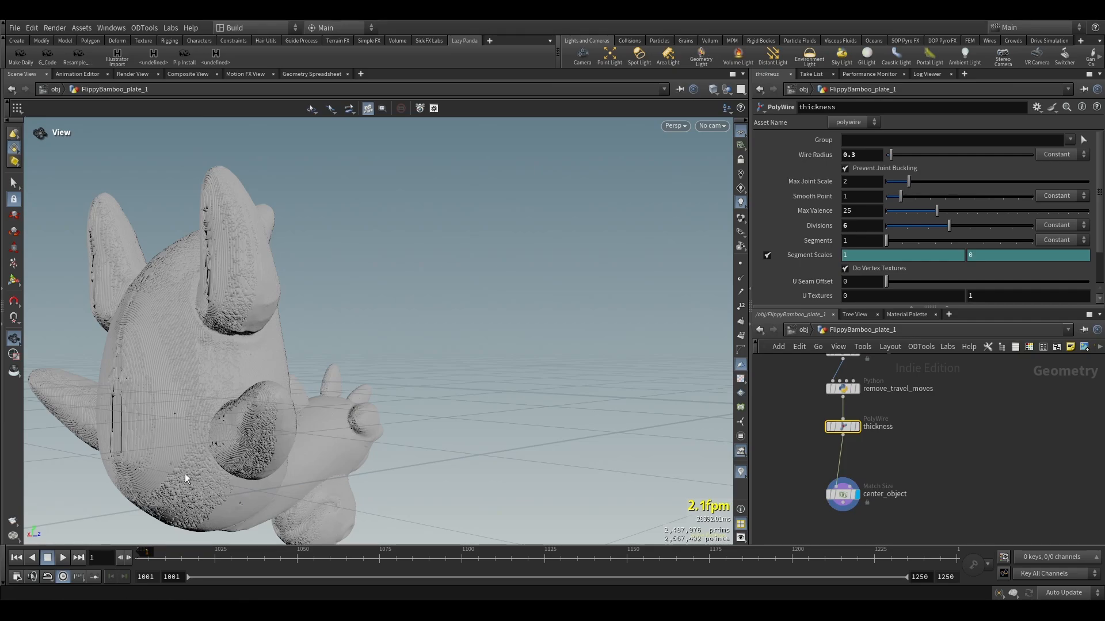
Examine the FlippyBamboo model's layer lines from several sides, including the belly and tail
left_click_drag(209, 434, 299, 382)
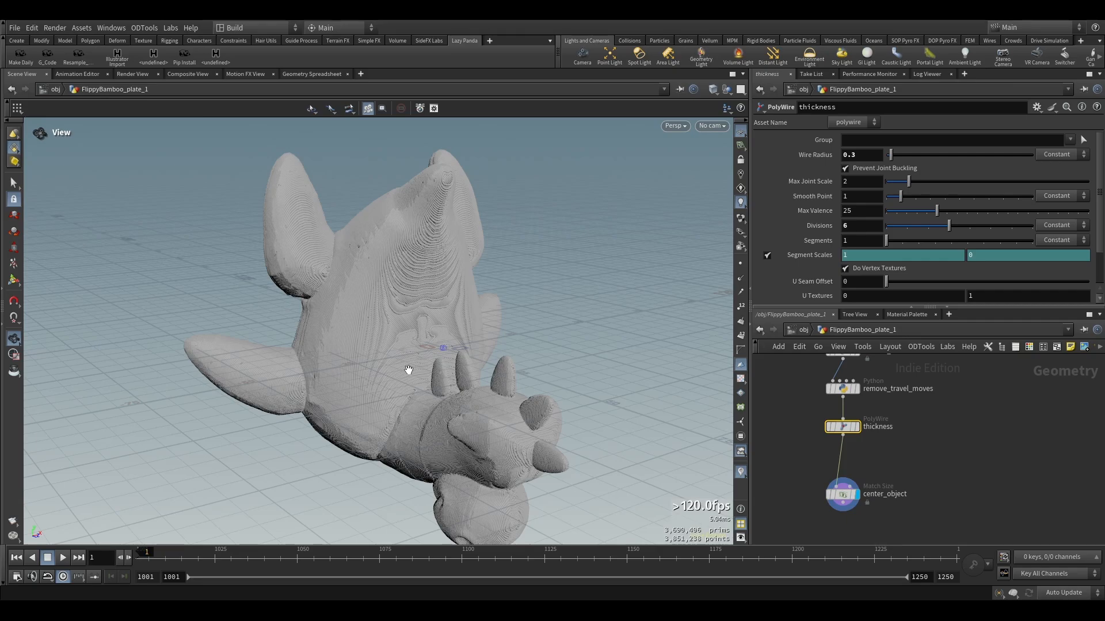
left_click_drag(408, 370, 430, 303)
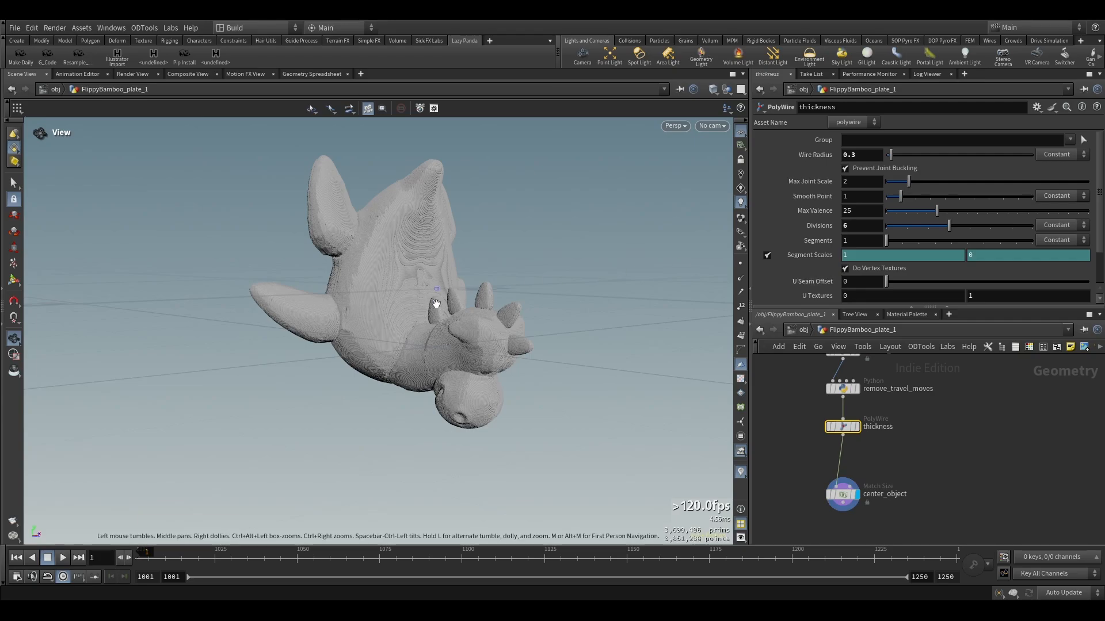
left_click_drag(434, 298, 439, 167)
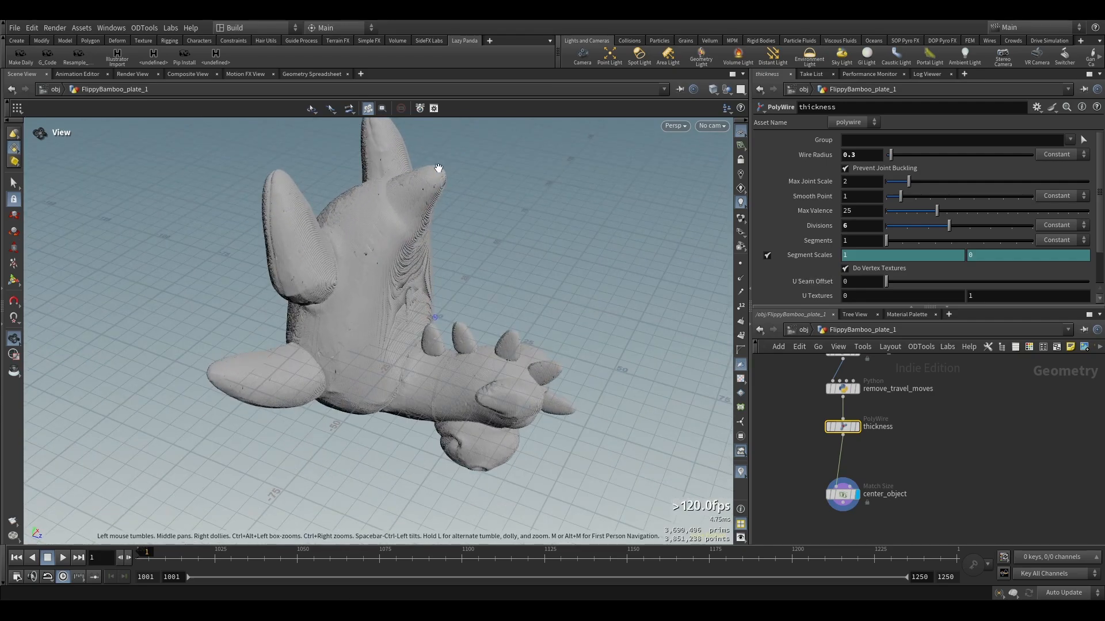
scroll(432, 187, "up", 4)
left_click_drag(422, 205, 481, 347)
scroll(481, 348, "down", 4)
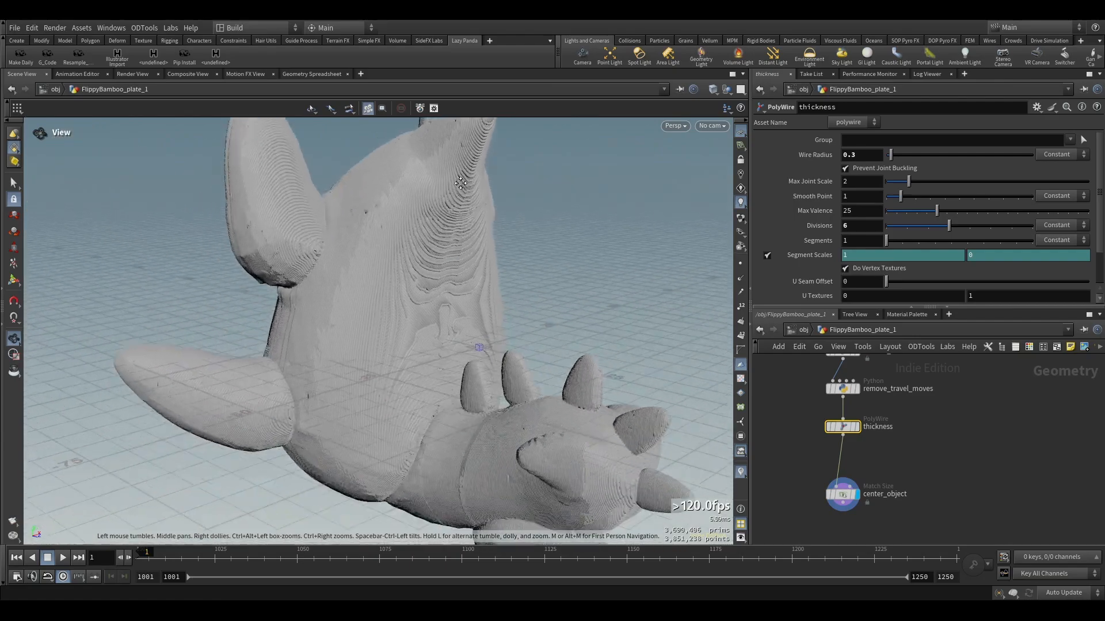
Move center_object closer to thickness, add a Clip node after it and display the clipped FlippyBamboo model
left_click_drag(843, 497, 843, 474)
left_click(842, 488)
key("Tab")
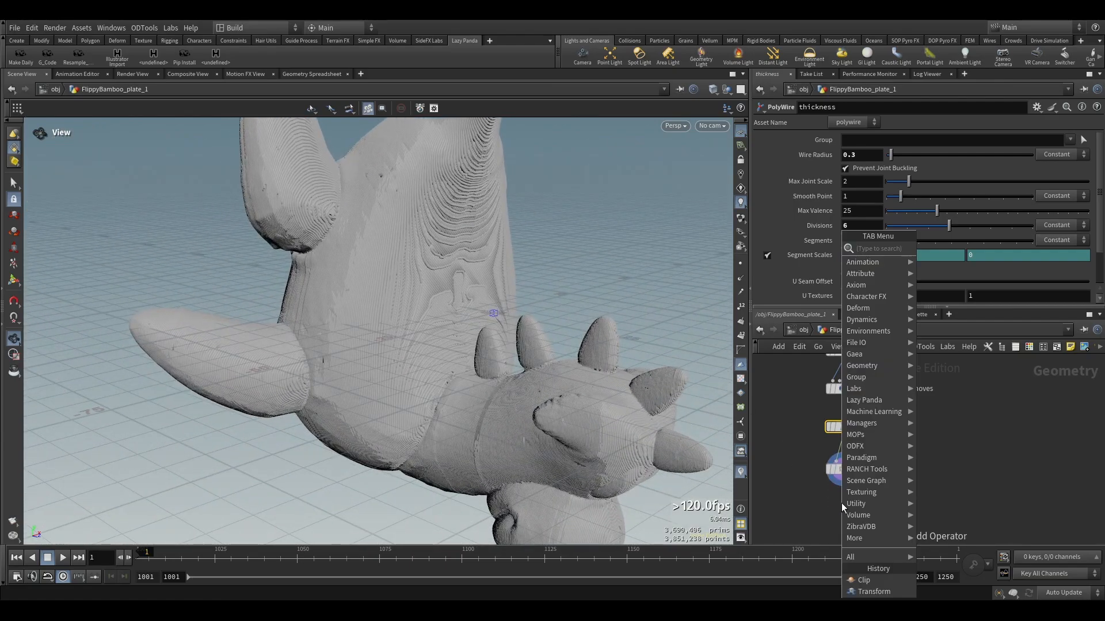
type("clip")
key("Return")
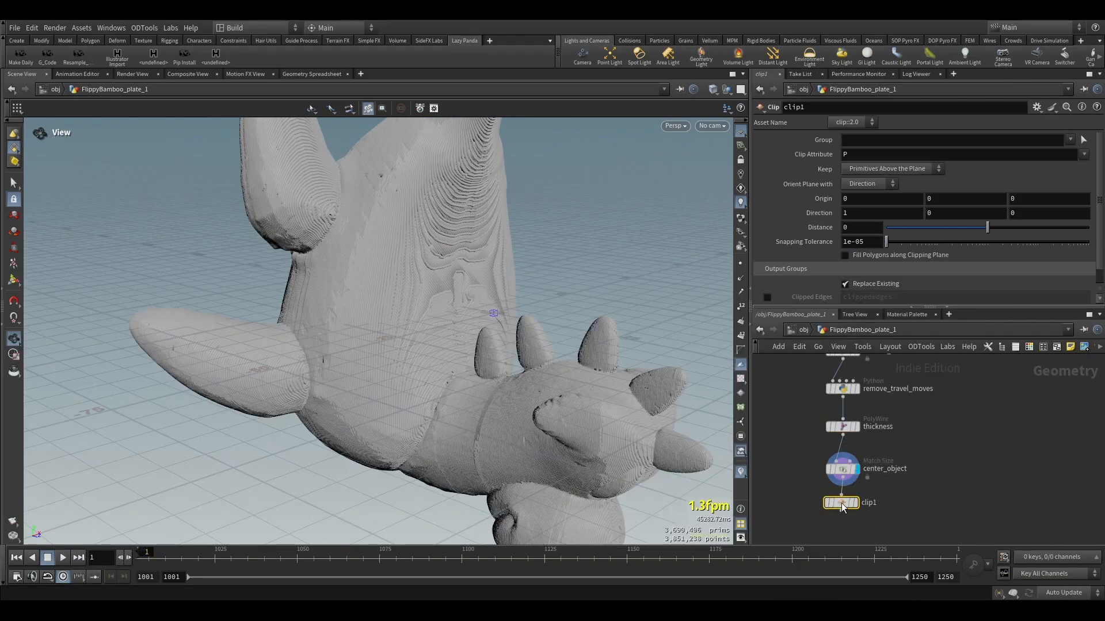
key("r")
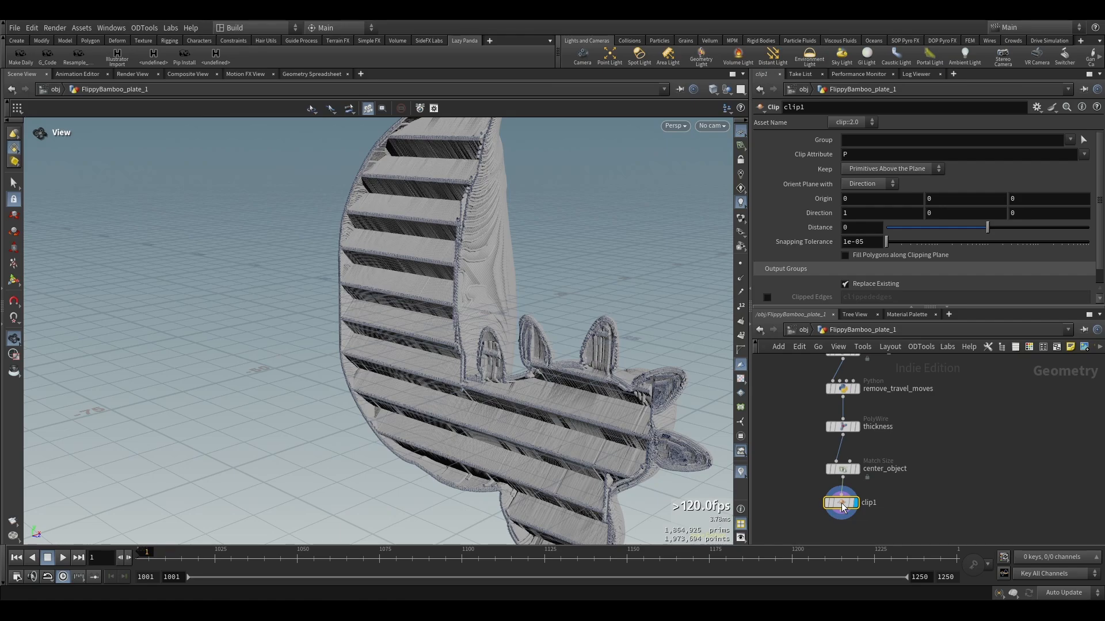
mouse_move(842, 506)
left_mouse_down()
mouse_move(822, 504)
mouse_move(846, 507)
left_mouse_up()
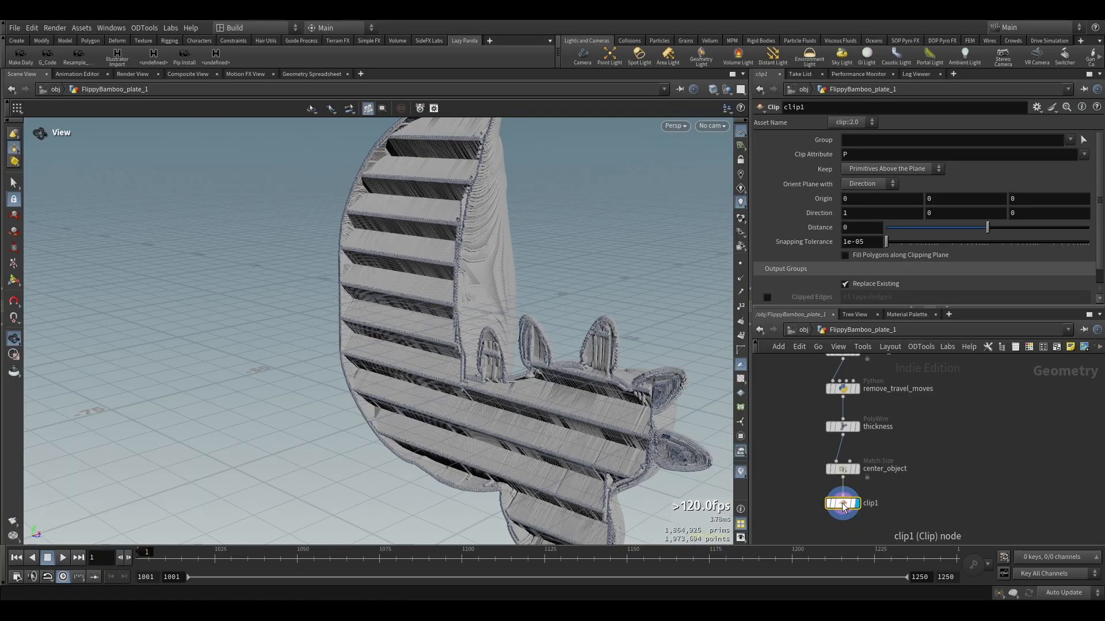